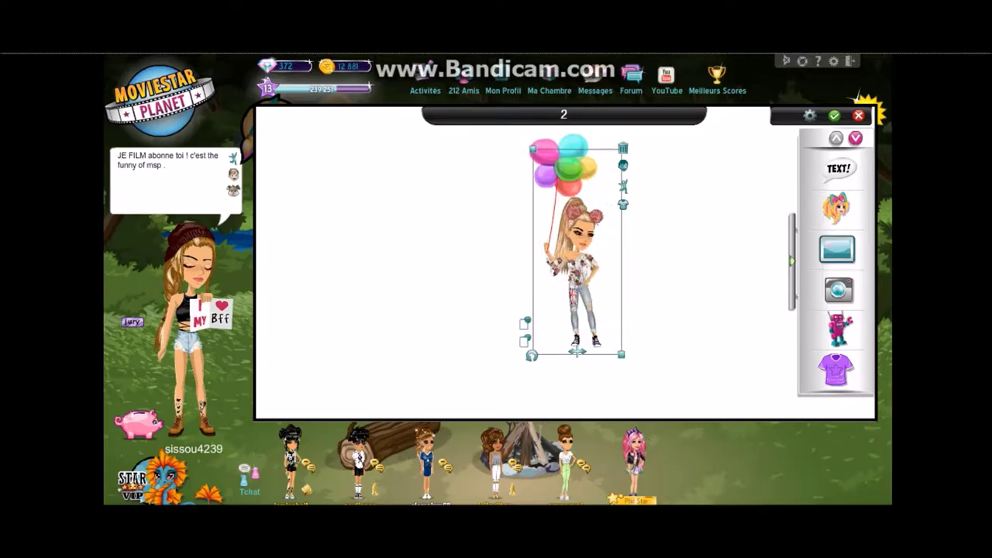
Browse the character's animation categories and apply the Fabulous pose from Poses.
{"action": "left_click", "coordinate": [623, 186]}
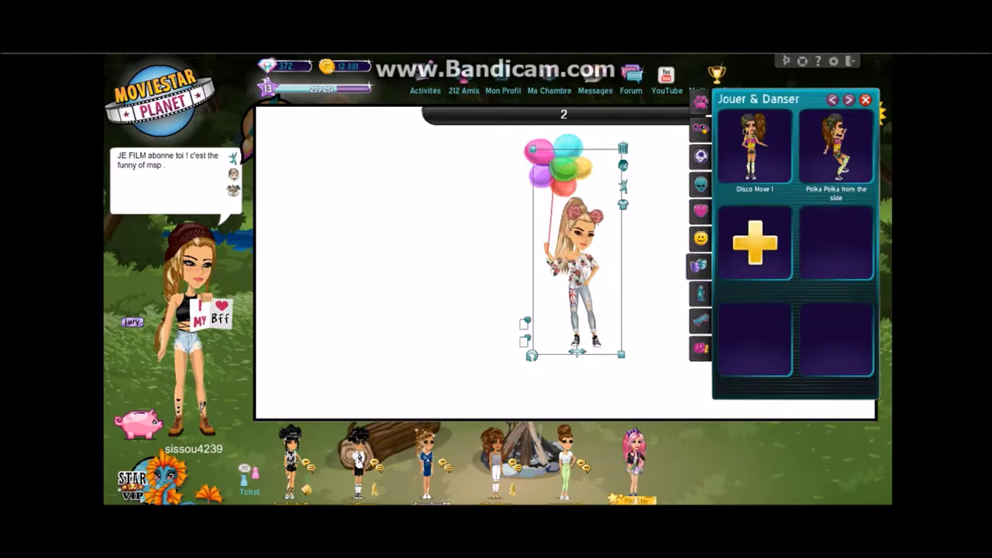
{"action": "left_click", "coordinate": [699, 158]}
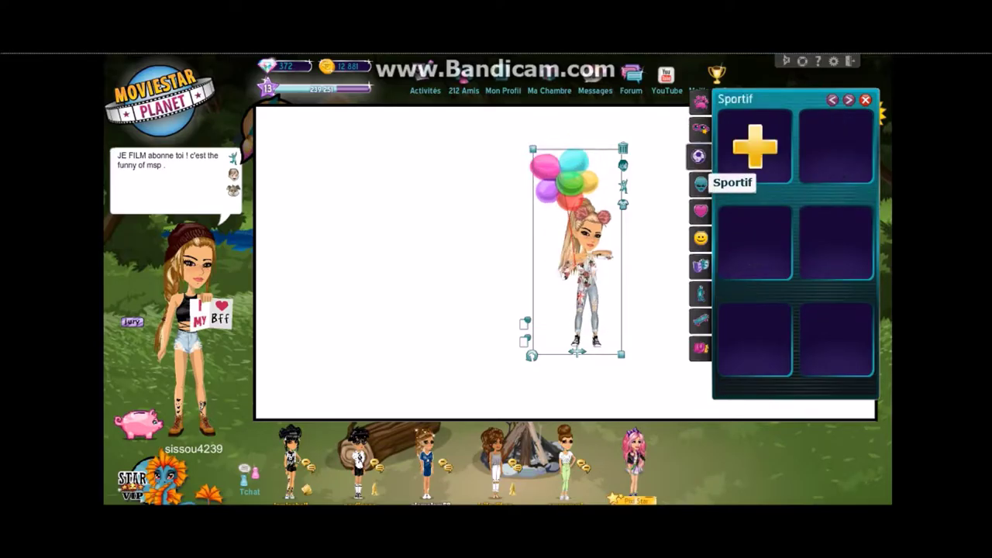
{"action": "left_click", "coordinate": [699, 128]}
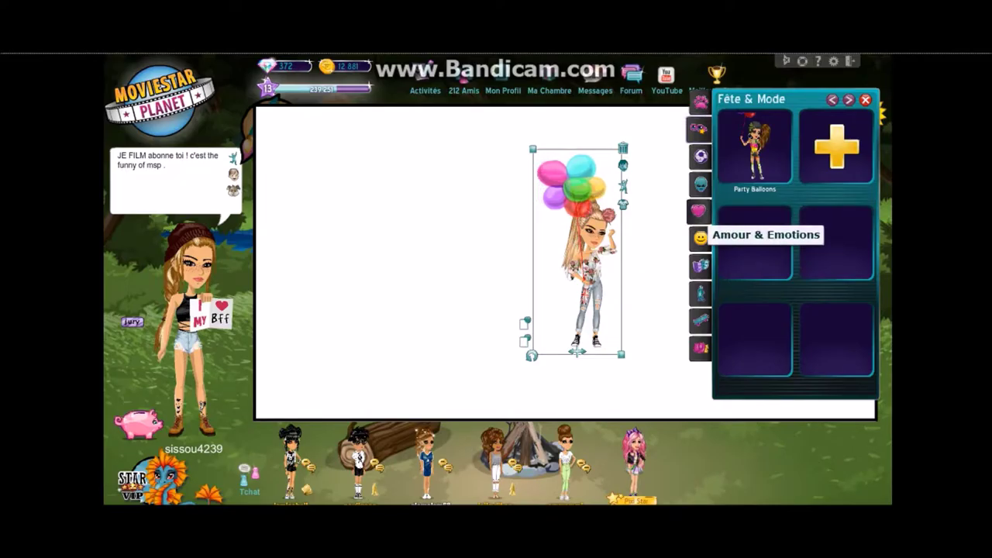
{"action": "left_click", "coordinate": [698, 211]}
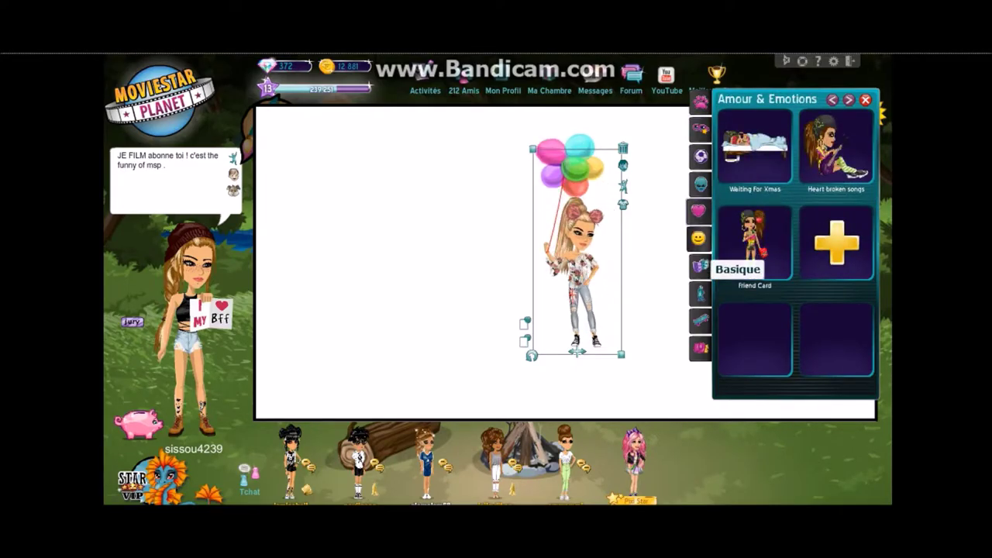
{"action": "left_click", "coordinate": [699, 238]}
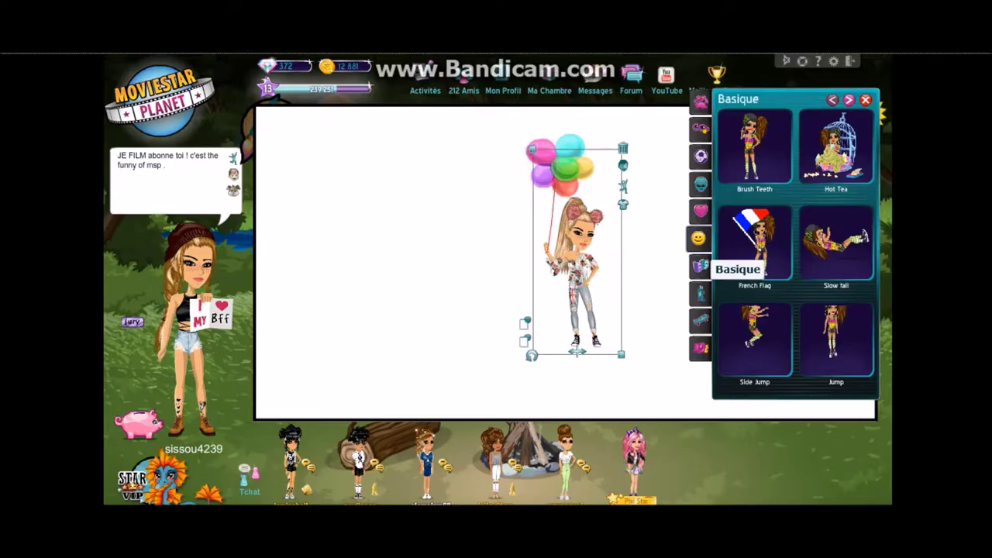
{"action": "left_click", "coordinate": [698, 266]}
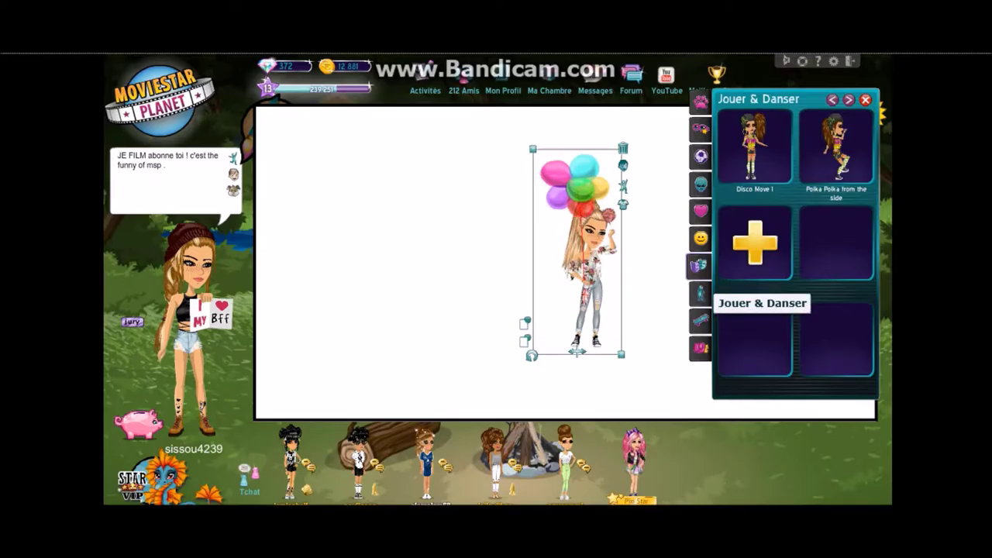
{"action": "left_click", "coordinate": [698, 293]}
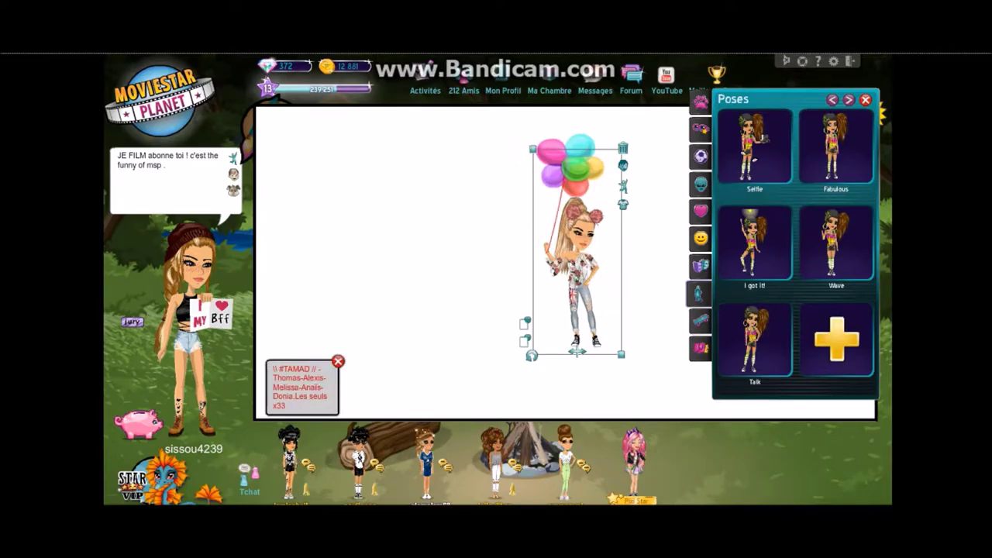
{"action": "left_click", "coordinate": [835, 147]}
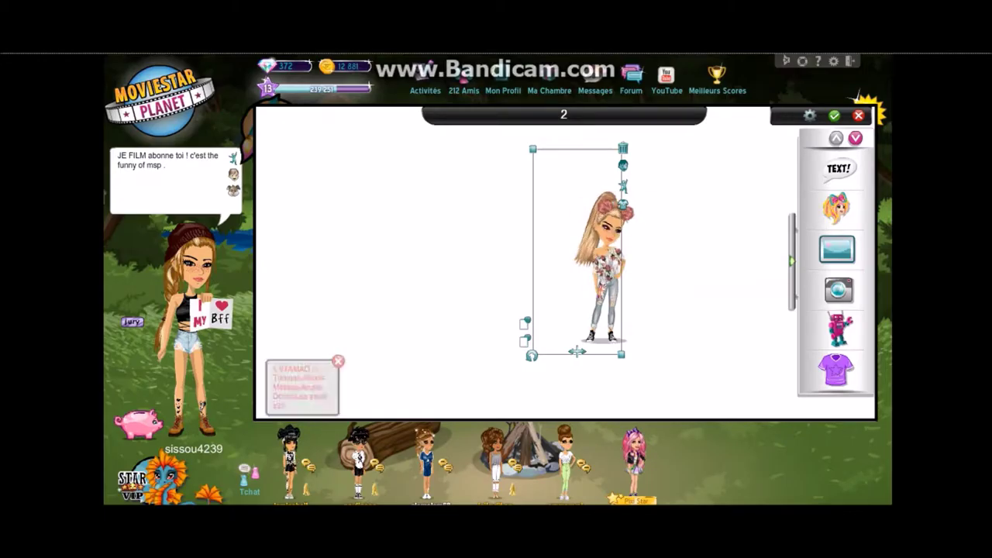
Capture the posed character with Outil Capture d'écran, save it as PNG "look vignette2" in Images, and close the capture tool.
{"action": "left_click", "coordinate": [623, 186]}
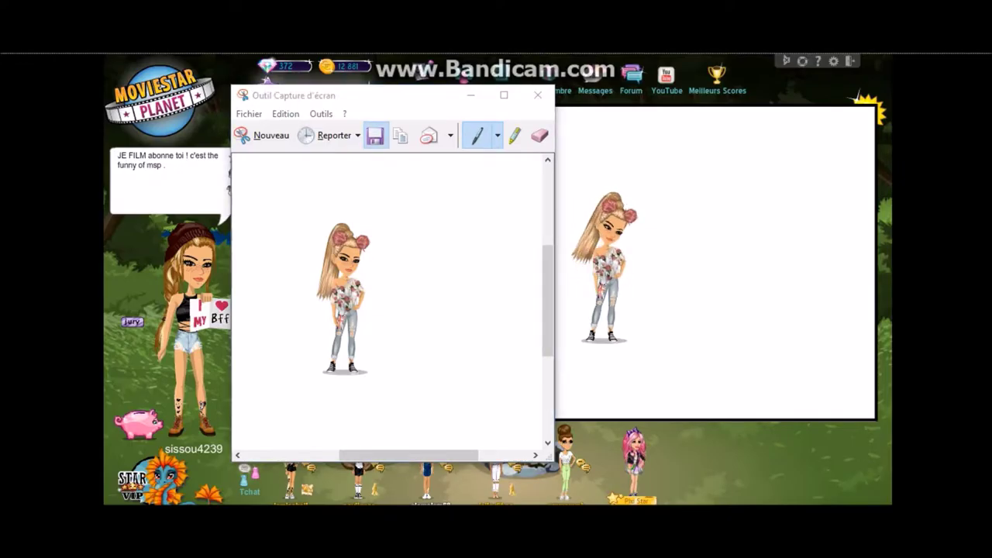
{"action": "left_click", "coordinate": [374, 136]}
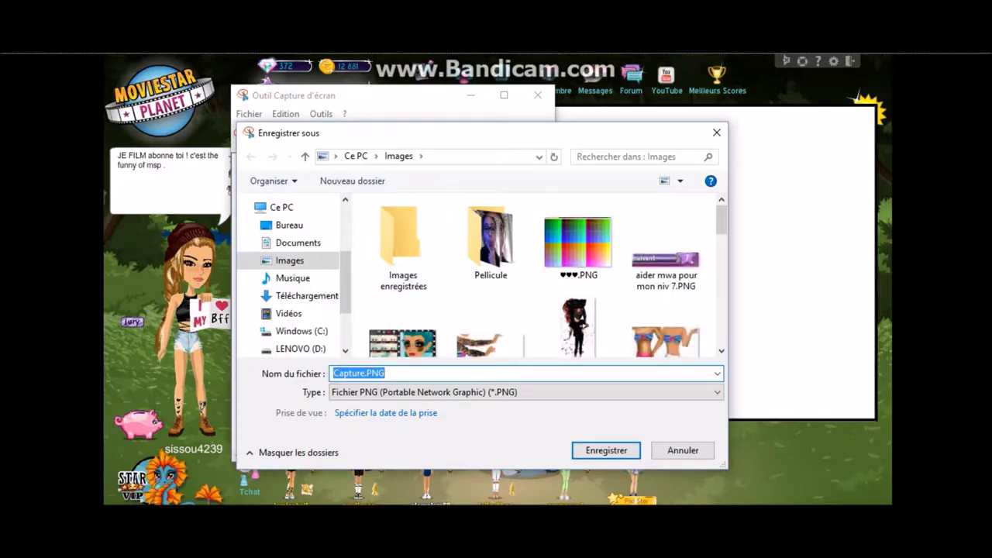
{"action": "key", "text": "BackSpace"}
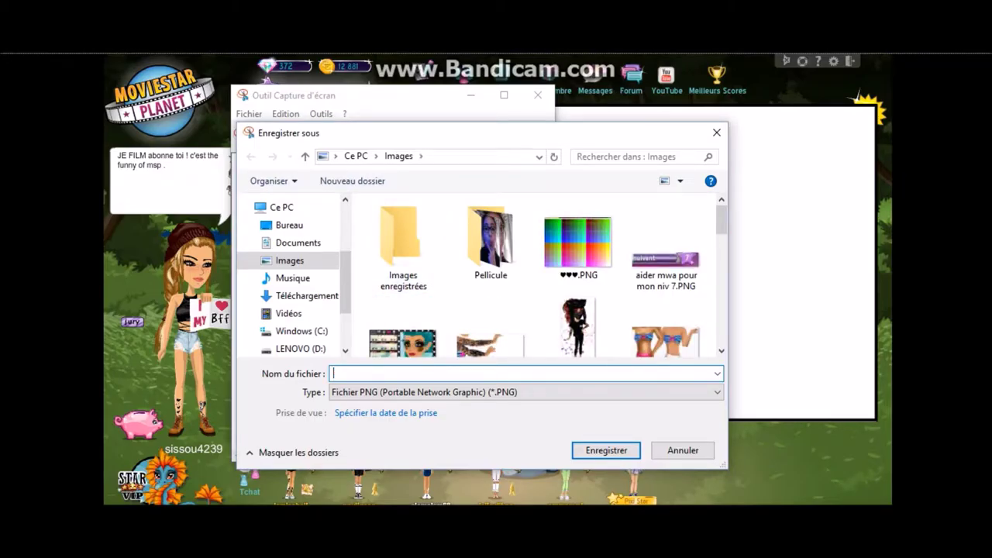
{"action": "type", "text": "look vignette"}
{"action": "key", "text": "Return"}
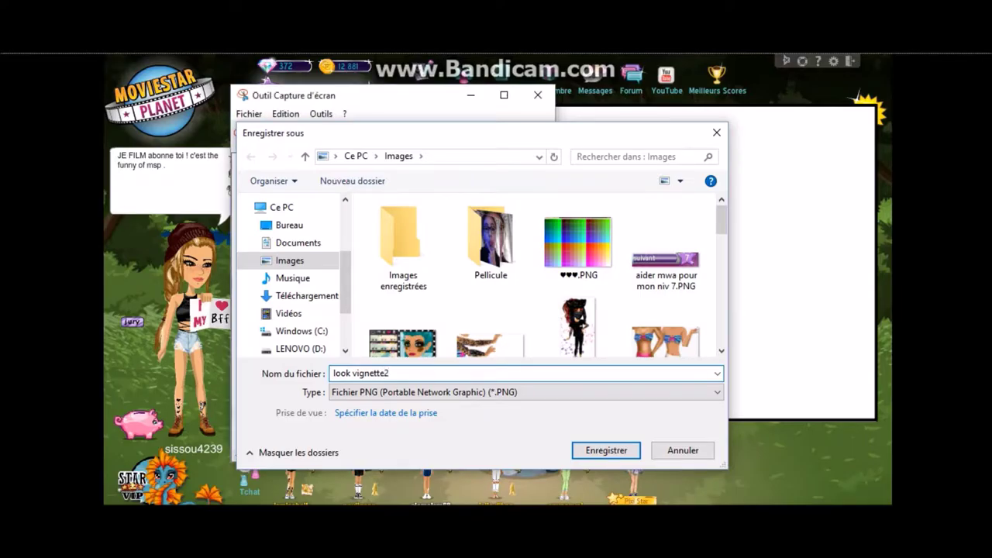
{"action": "left_click", "coordinate": [537, 95]}
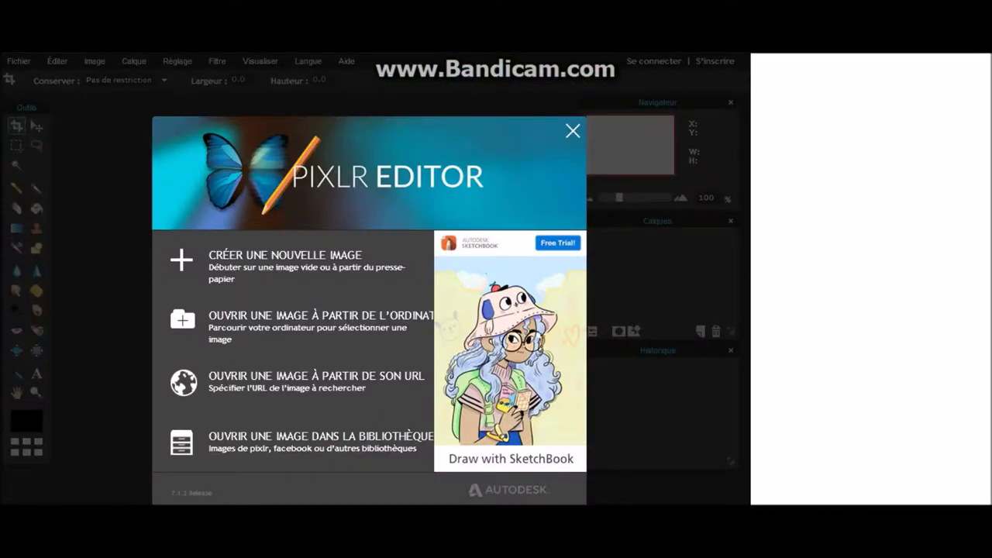
Switch to Pixlr Editor and create a new 800 x 600 image with a transparent background.
{"action": "left_click", "coordinate": [286, 261]}
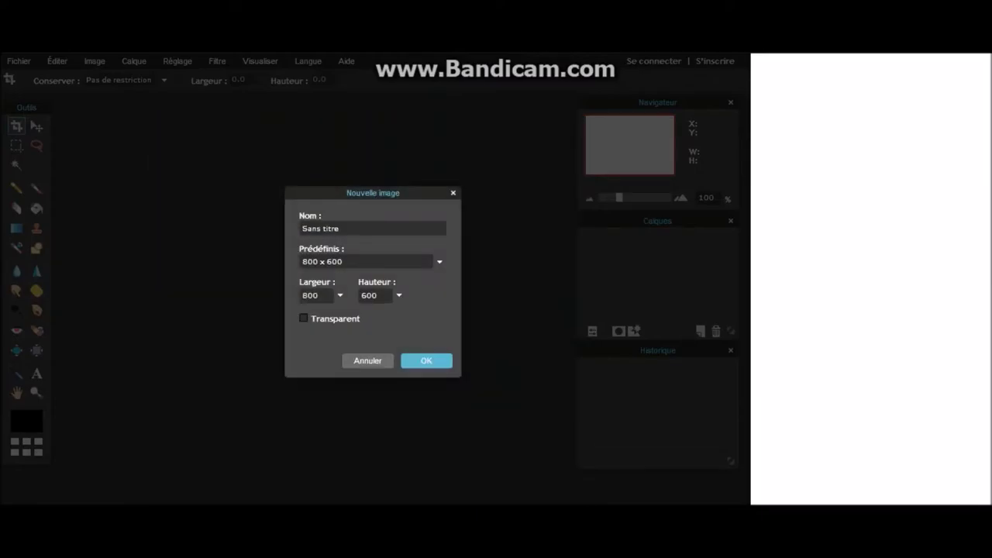
{"action": "left_click", "coordinate": [304, 317]}
{"action": "left_click", "coordinate": [423, 361]}
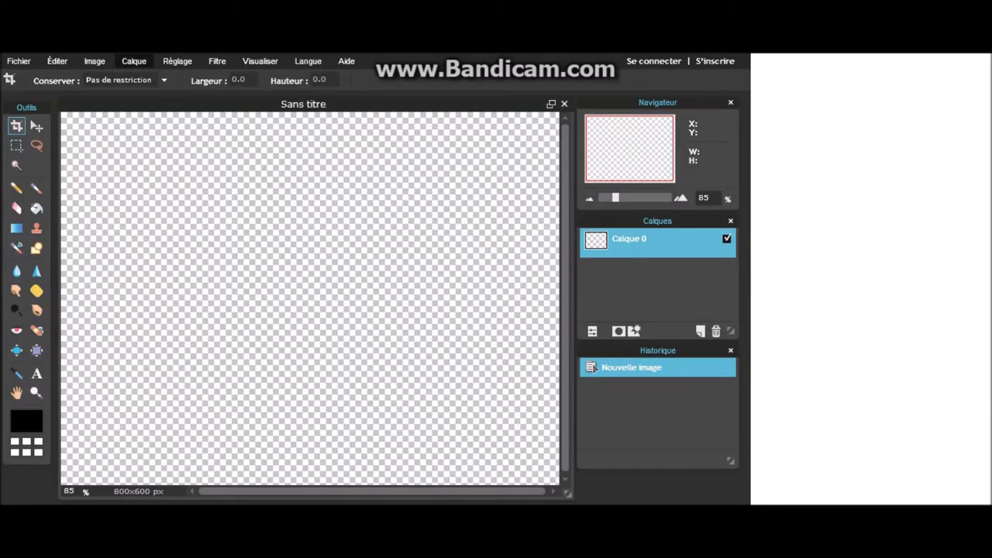
Open look vignette2.PNG from the Images folder as a new layer in the blank image.
{"action": "left_click", "coordinate": [133, 61]}
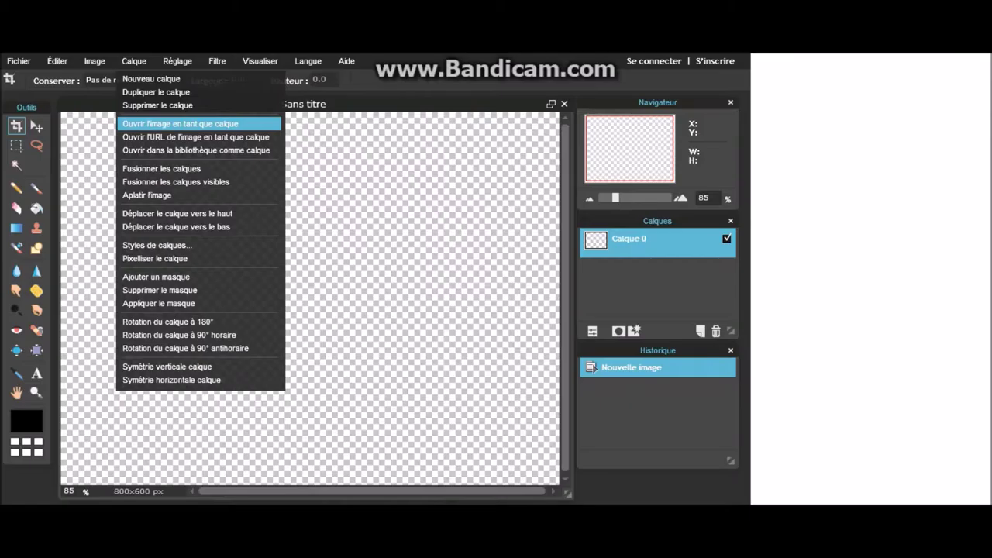
{"action": "left_click", "coordinate": [180, 123]}
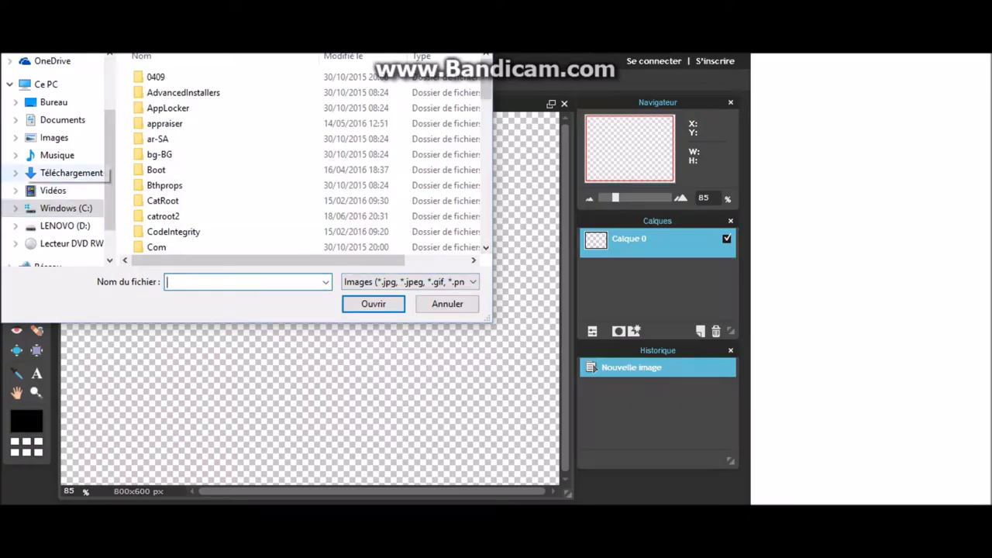
{"action": "left_click", "coordinate": [62, 120]}
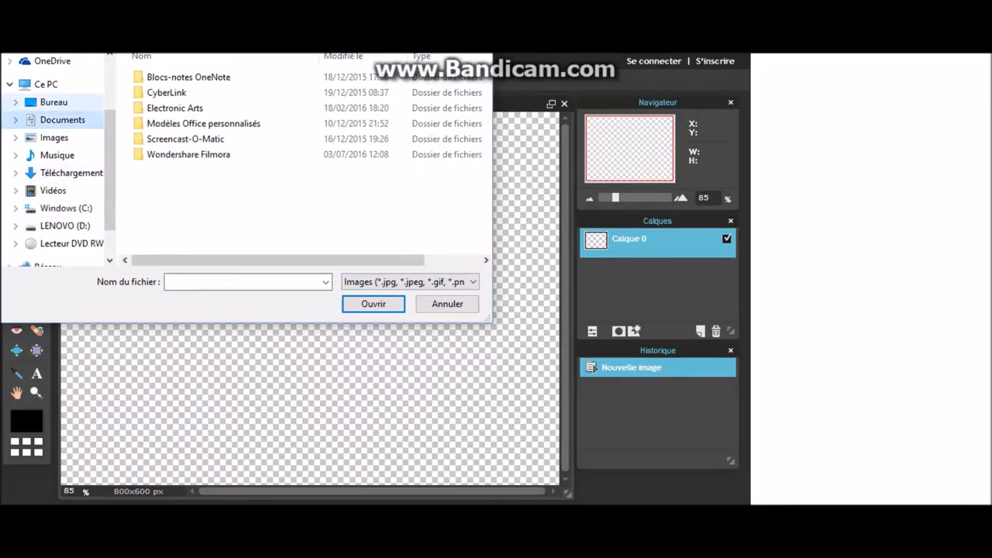
{"action": "left_click", "coordinate": [54, 138]}
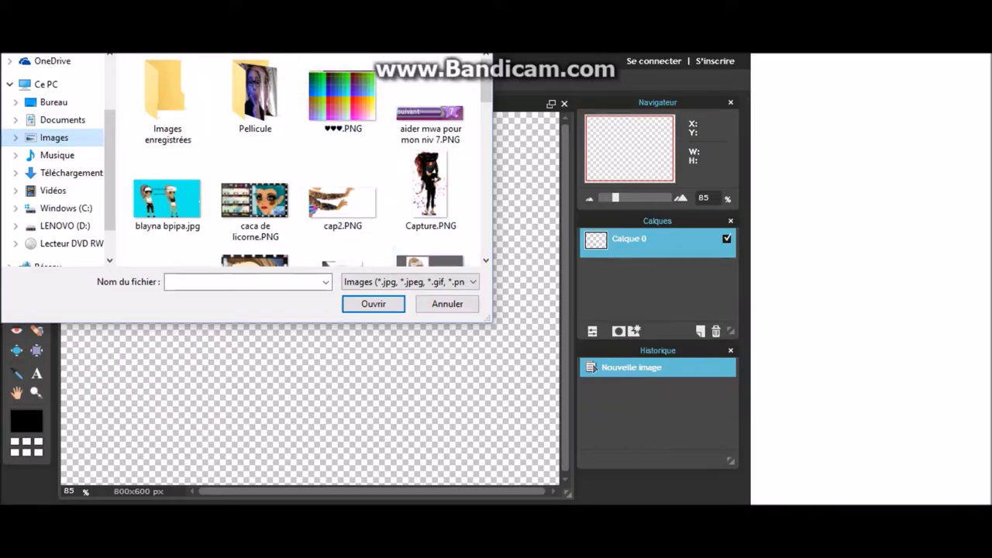
{"action": "left_click", "coordinate": [486, 260]}
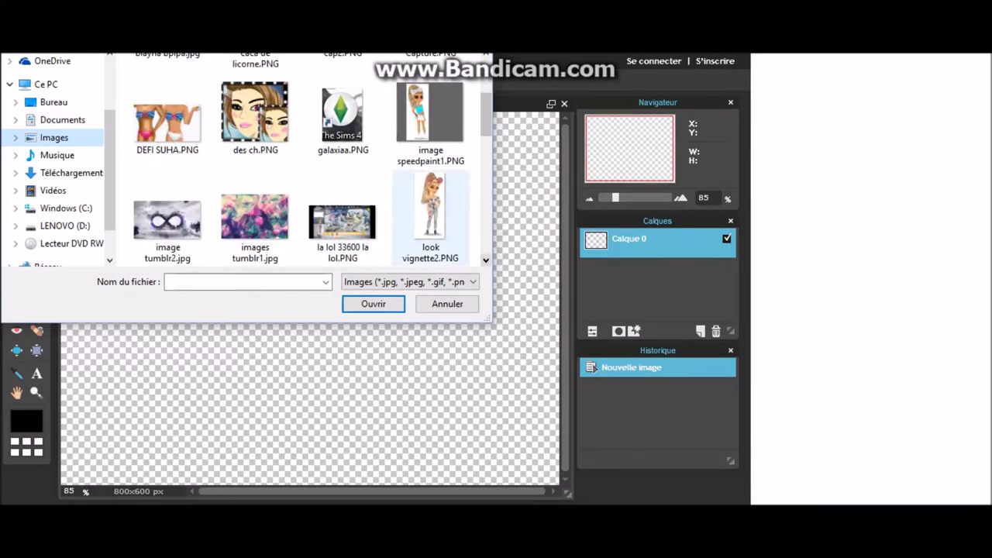
{"action": "left_click", "coordinate": [430, 216]}
{"action": "left_click", "coordinate": [373, 304]}
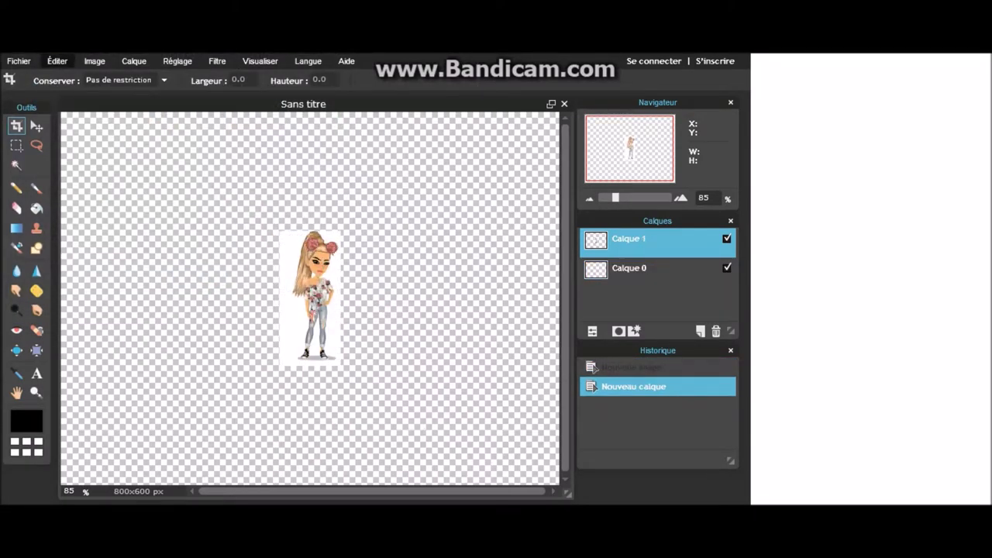
Enlarge the character layer slightly with a free transform and apply the changes.
{"action": "left_click", "coordinate": [57, 61]}
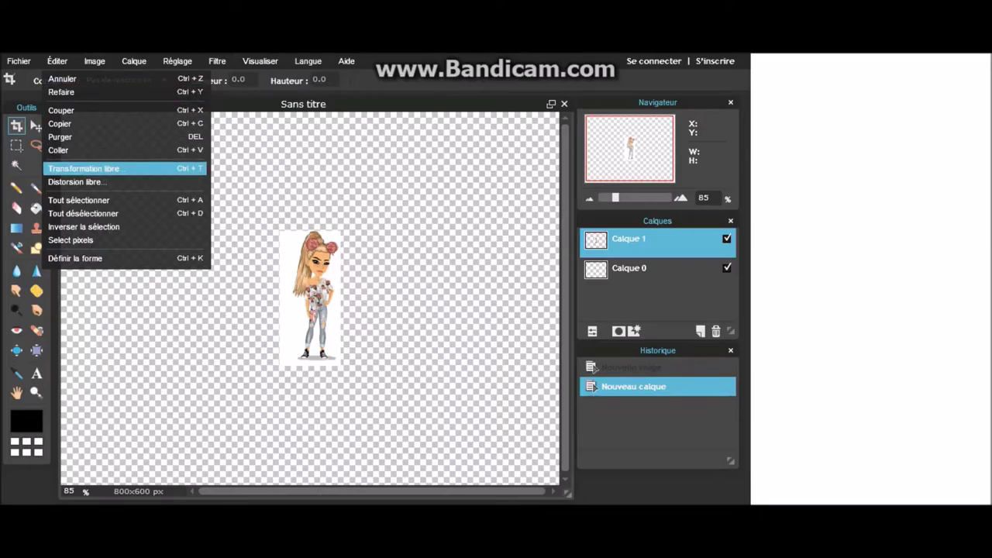
{"action": "left_click", "coordinate": [84, 168]}
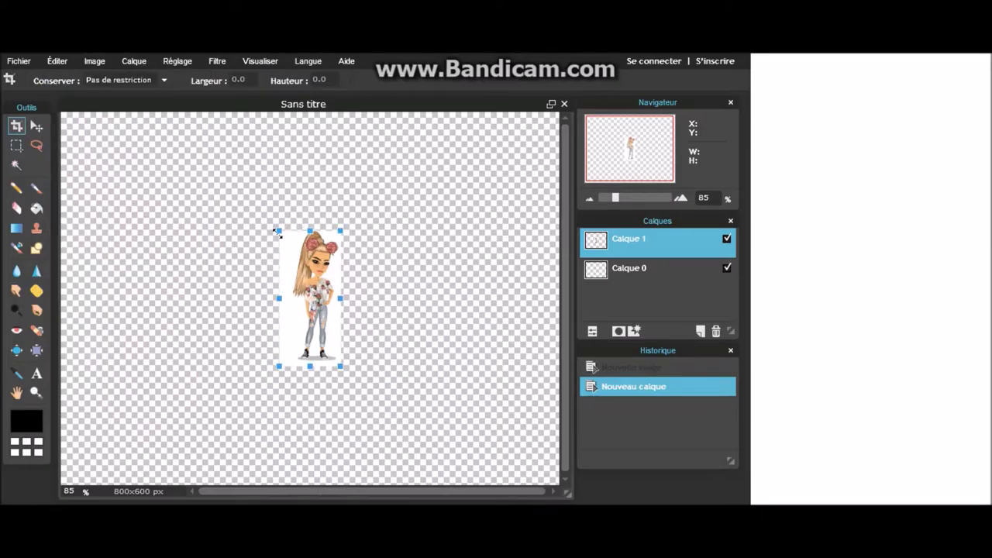
{"action": "left_click_drag", "start_coordinate": [277, 231], "coordinate": [267, 210]}
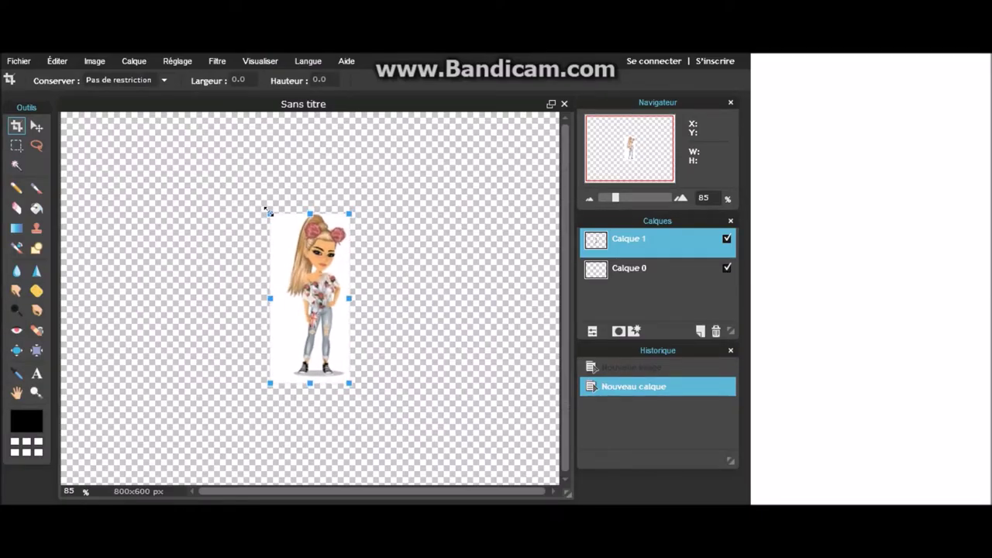
{"action": "left_click", "coordinate": [429, 344]}
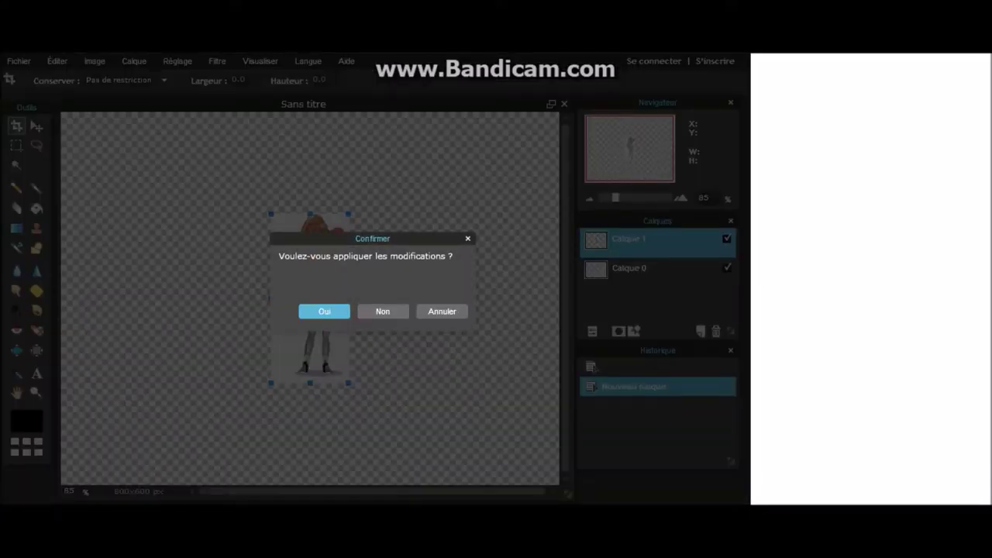
{"action": "left_click", "coordinate": [324, 311]}
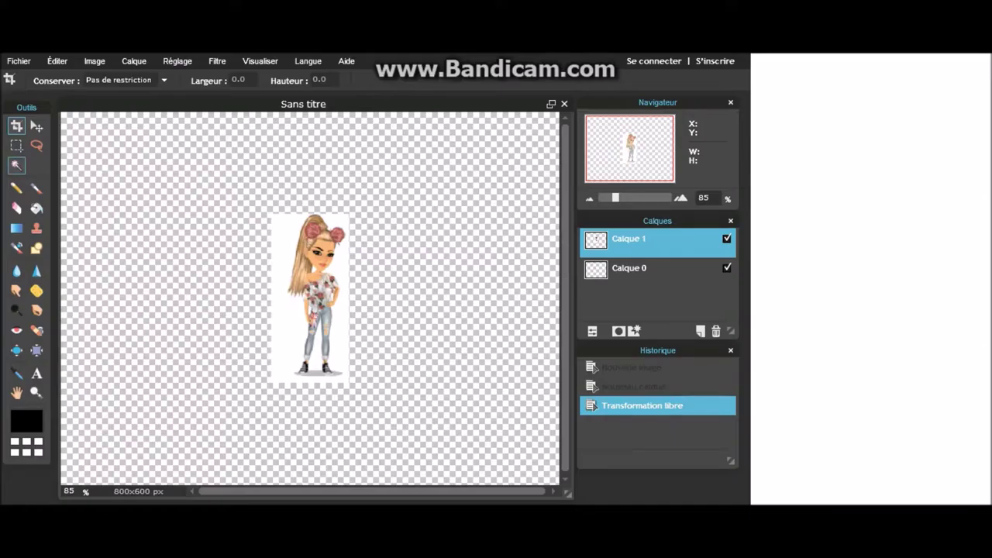
Select the white background around the character with the magic wand at tolerance 21 and delete it.
{"action": "left_click", "coordinate": [16, 166]}
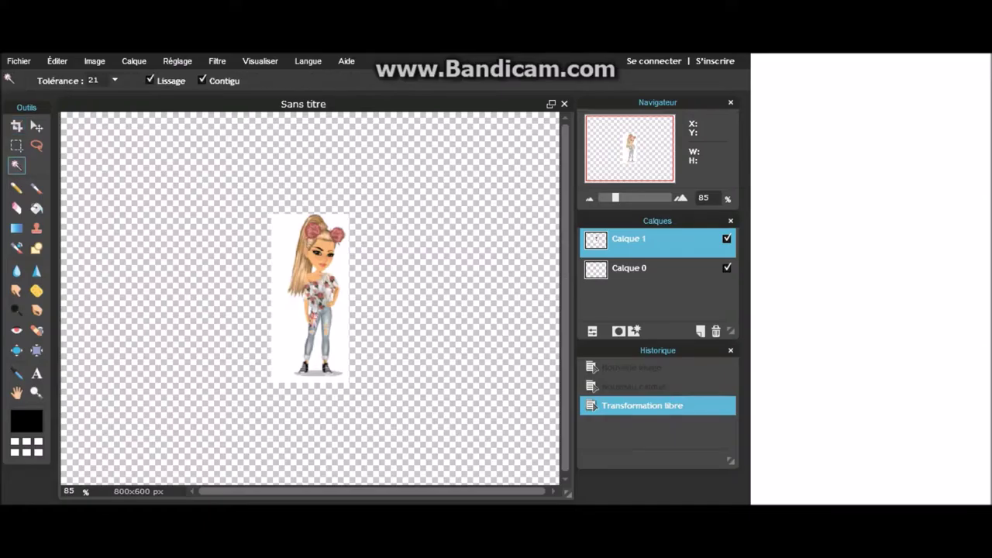
{"action": "left_click", "coordinate": [287, 244]}
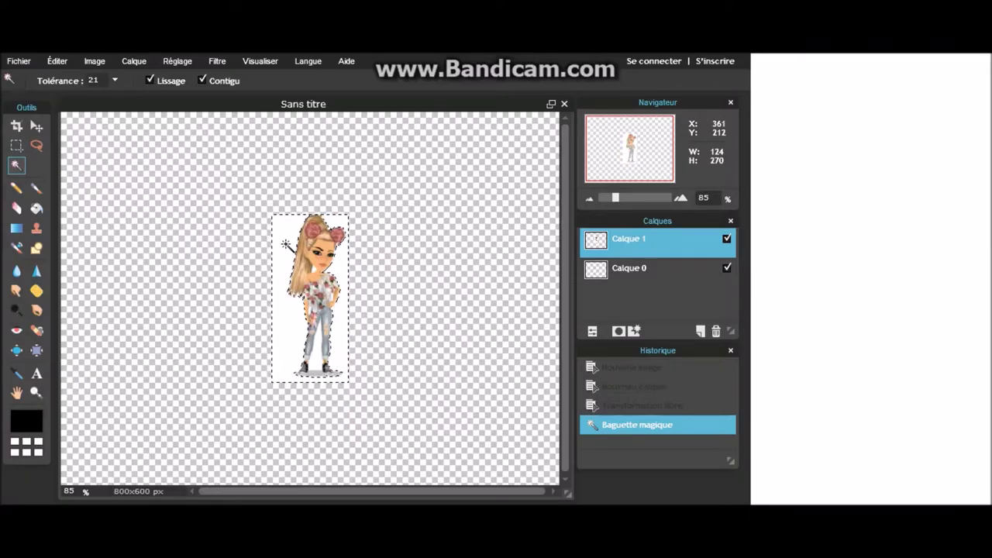
{"action": "key", "text": "Delete"}
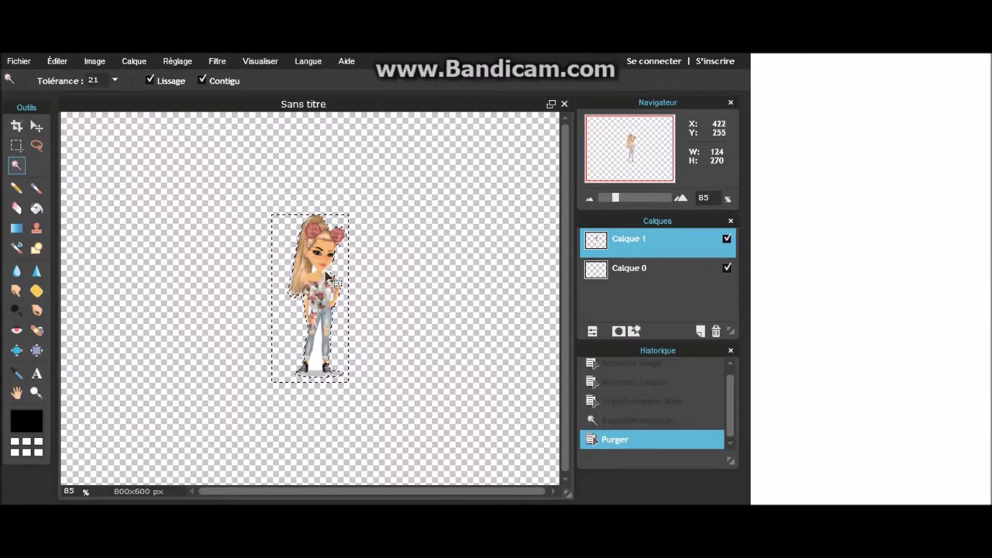
Select and delete the leftover white areas between the character's hair and neck and between the legs.
{"action": "left_click", "coordinate": [318, 270]}
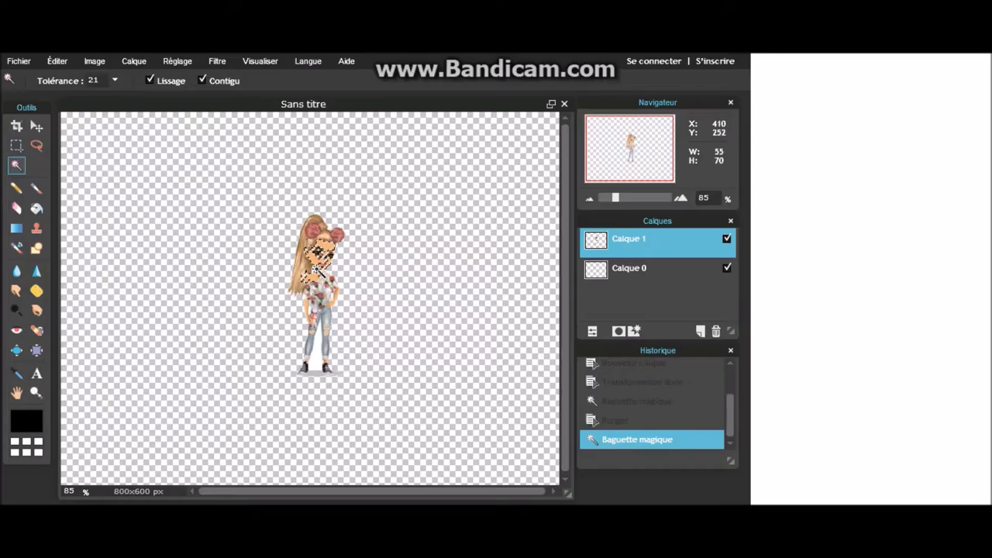
{"action": "left_click", "coordinate": [314, 268]}
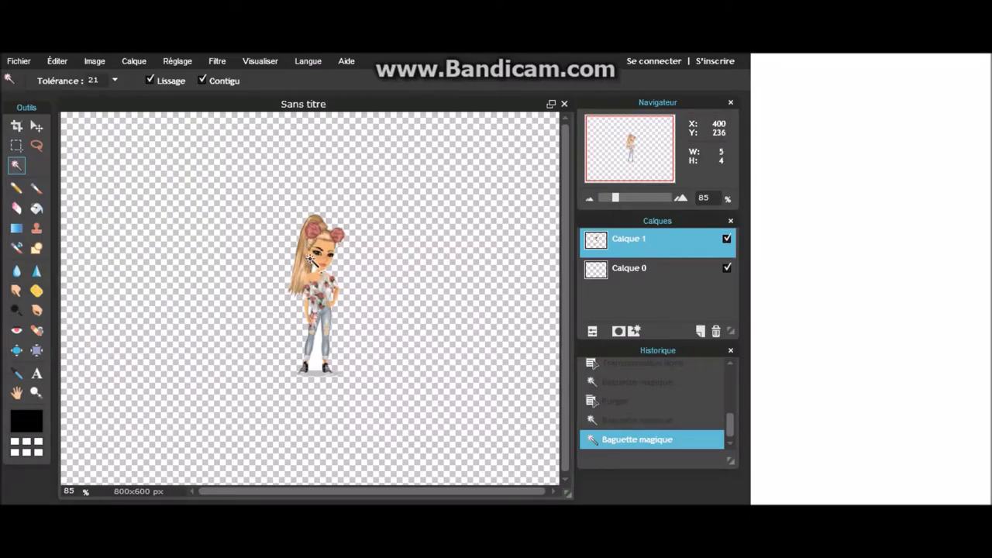
{"action": "key", "text": "Delete"}
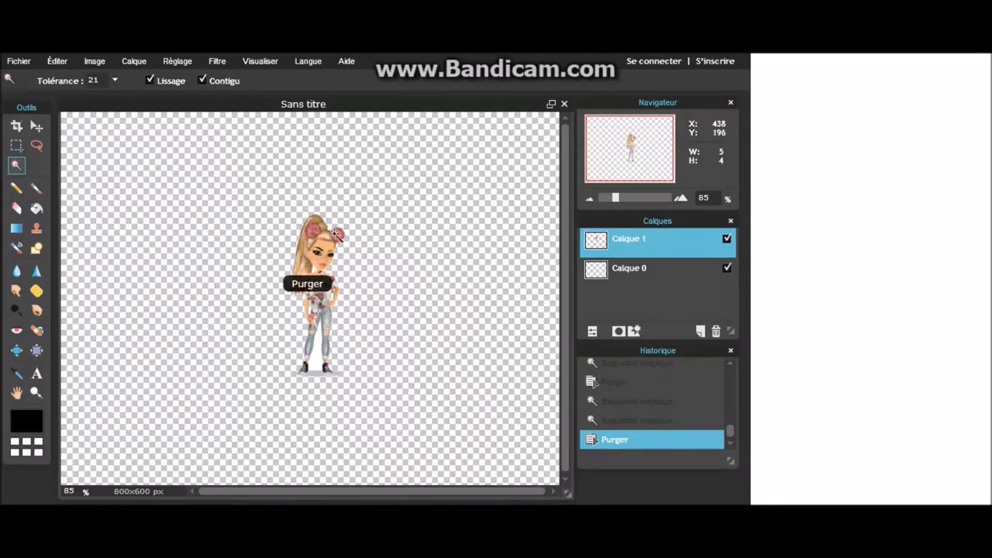
{"action": "left_click", "coordinate": [314, 267]}
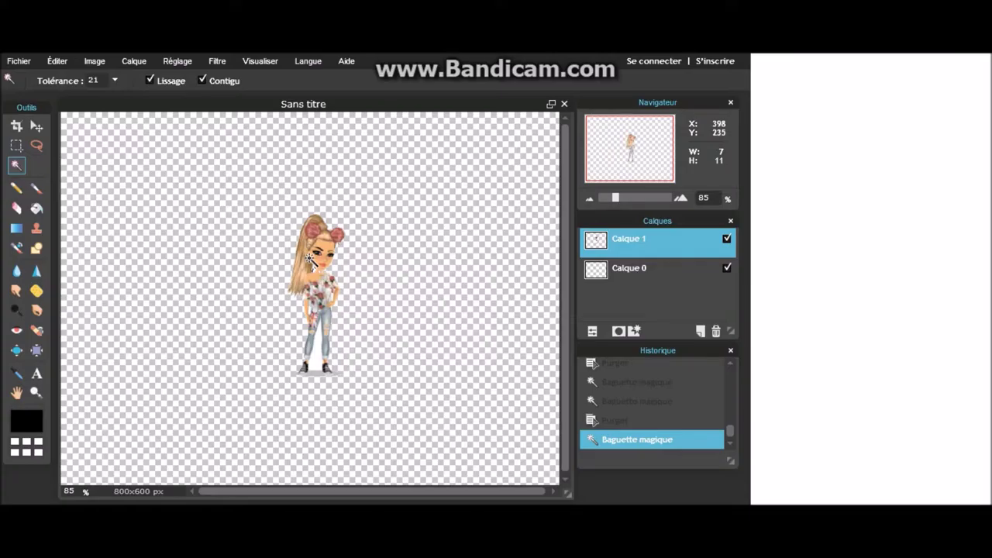
{"action": "key", "text": "Delete"}
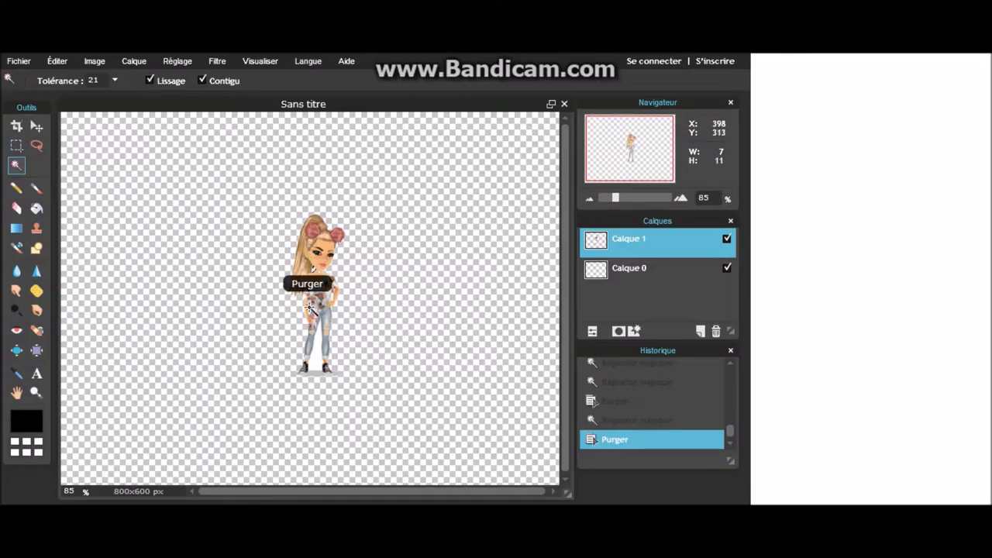
{"action": "left_click", "coordinate": [318, 364]}
{"action": "key", "text": "Delete"}
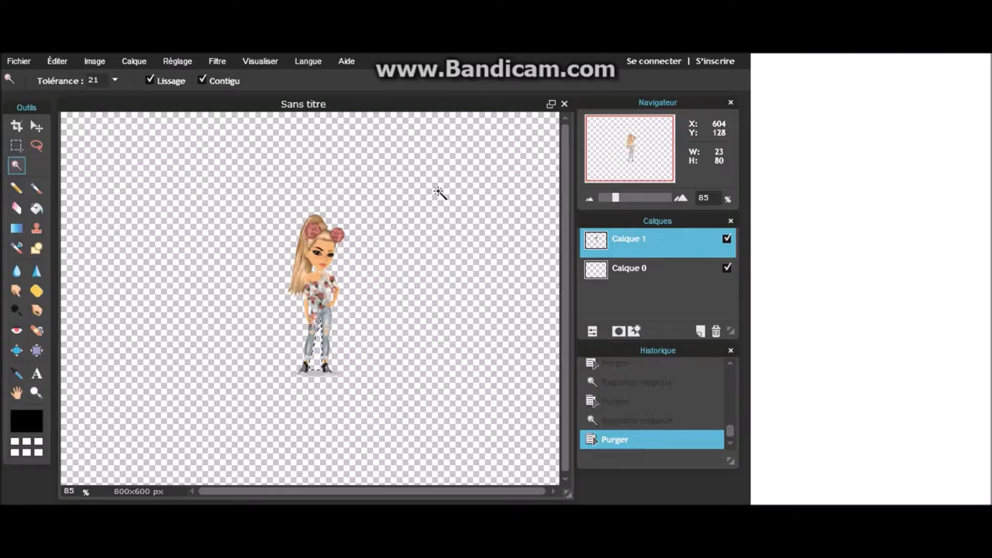
Select and delete the grey shadow under the character's feet.
{"action": "left_click", "coordinate": [316, 370]}
{"action": "key", "text": "Delete"}
Save the cut-out character to the computer as a transparent PNG named look2 and leave the Pixlr page.
{"action": "left_click", "coordinate": [19, 62]}
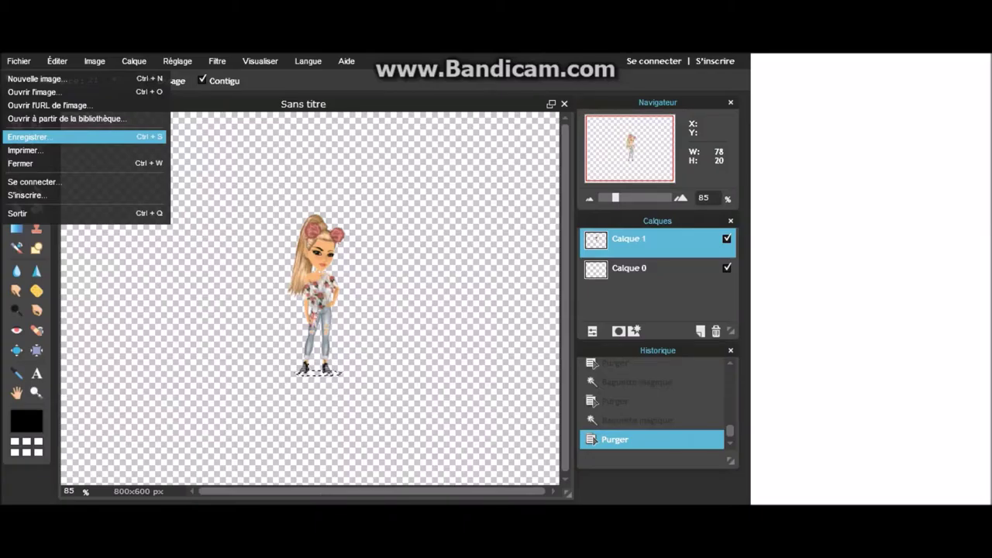
{"action": "left_click", "coordinate": [28, 136]}
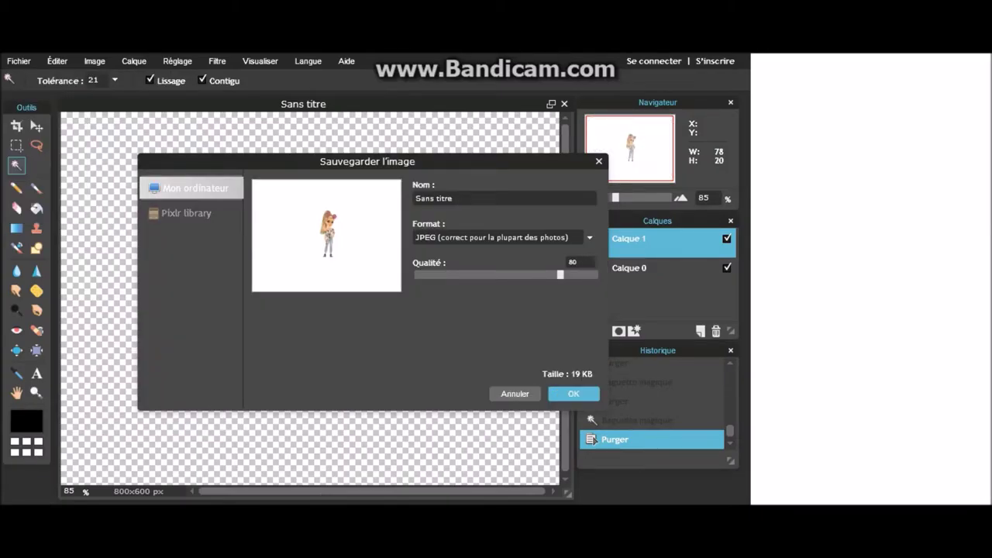
{"action": "left_click", "coordinate": [589, 237]}
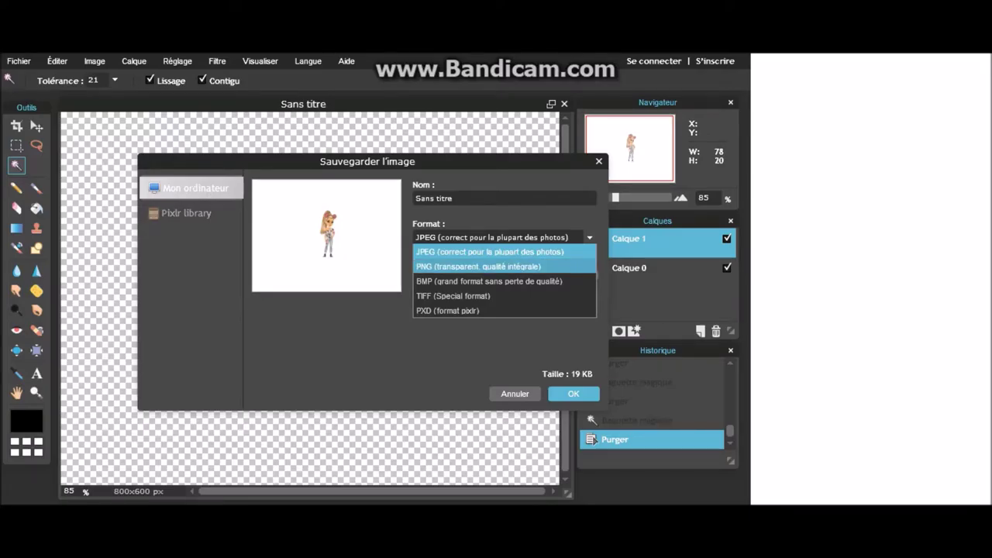
{"action": "left_click", "coordinate": [478, 266]}
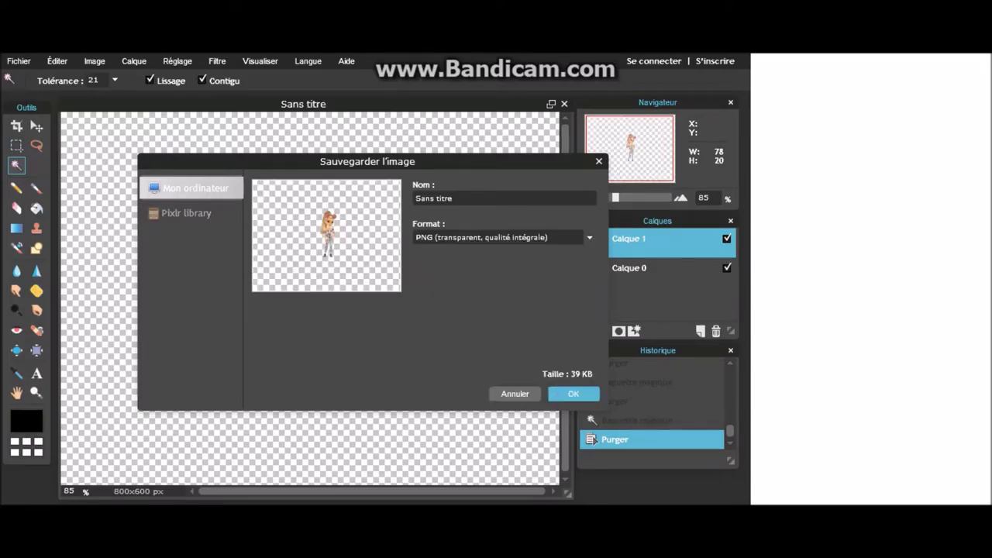
{"action": "key", "text": "BackSpace"}
{"action": "key", "text": "BackSpace"}
{"action": "key", "text": "BackSpace"}
{"action": "key", "text": "BackSpace"}
{"action": "key", "text": "BackSpace"}
{"action": "key", "text": "BackSpace"}
{"action": "key", "text": "BackSpace"}
{"action": "key", "text": "BackSpace"}
{"action": "key", "text": "BackSpace"}
{"action": "key", "text": "BackSpace"}
{"action": "type", "text": "look2"}
{"action": "key", "text": "Return"}
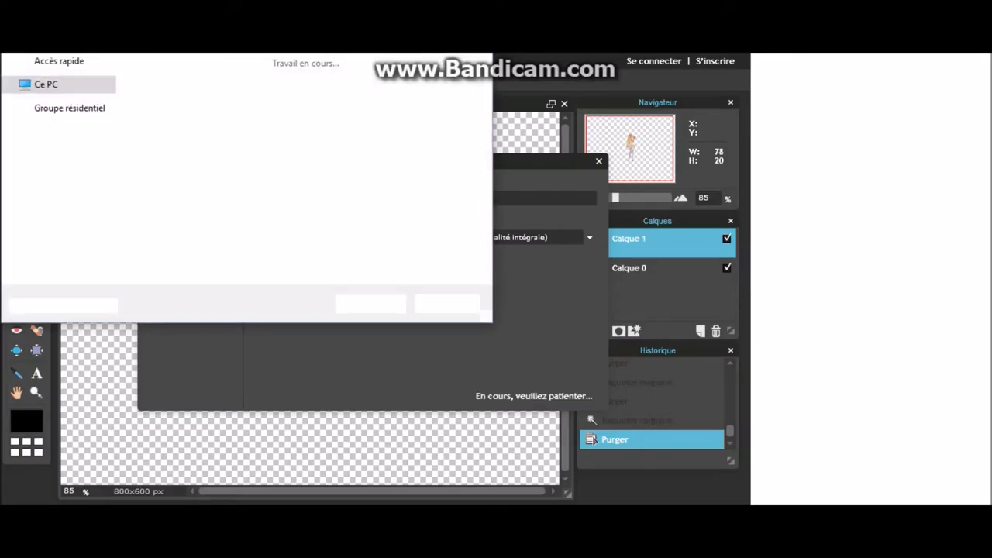
{"action": "key", "text": "Return"}
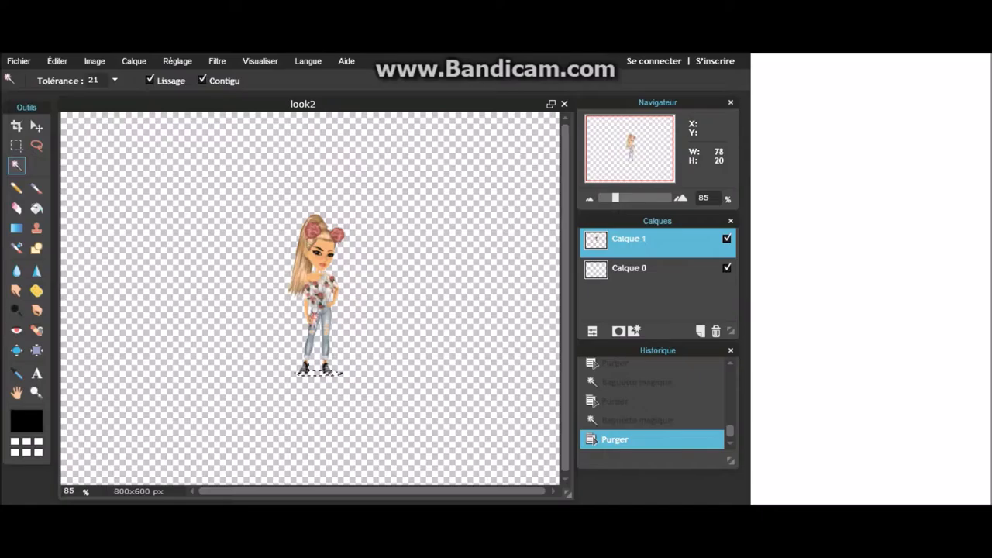
{"action": "key", "text": "ctrl+w"}
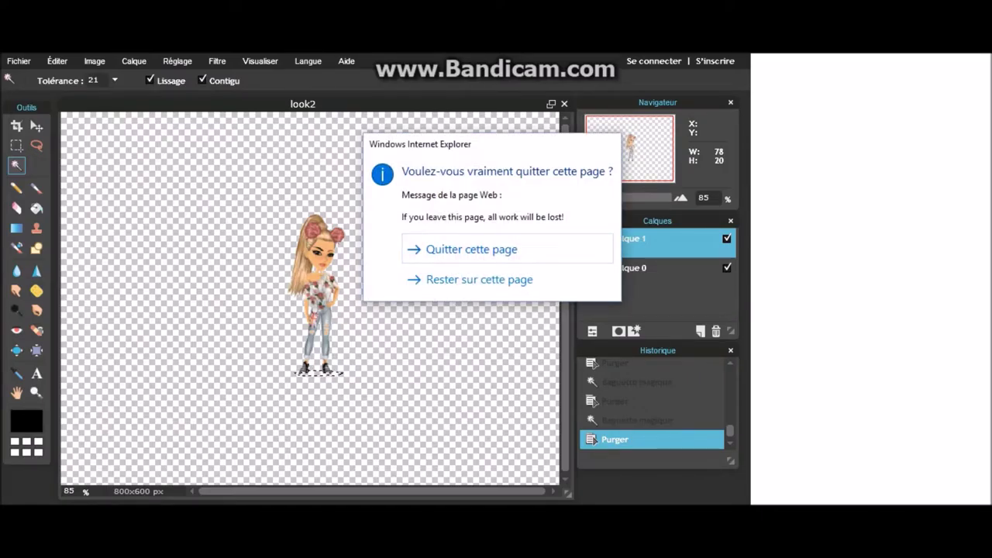
{"action": "key", "text": "Return"}
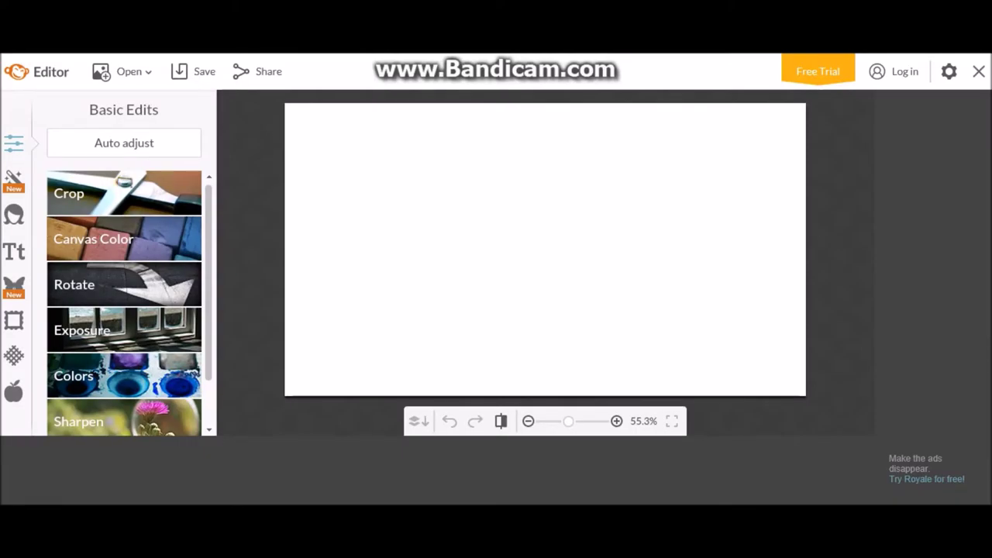
Add image tumblr2.jpg from the Images folder as a custom overlay on the blank canvas in PicMonkey.
{"action": "left_click", "coordinate": [14, 285]}
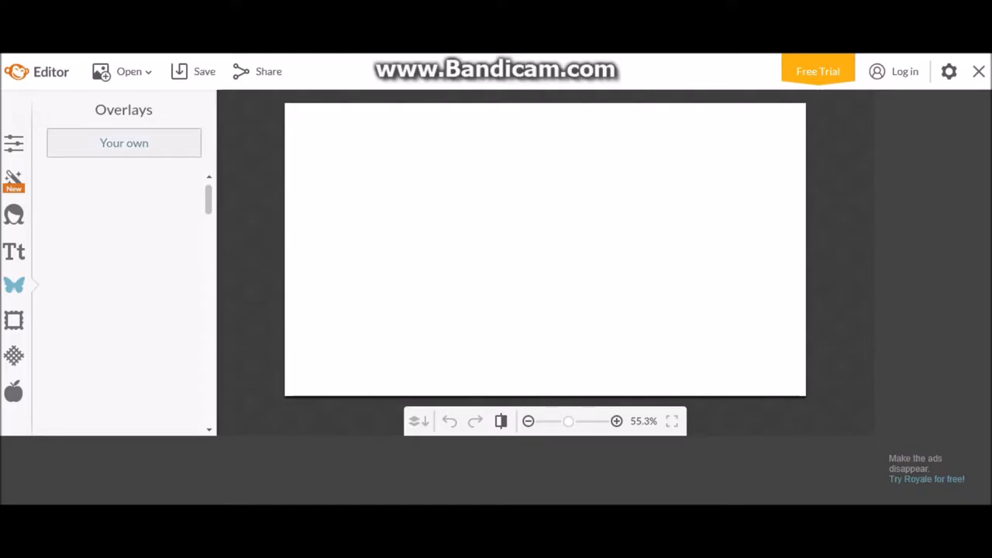
{"action": "left_click", "coordinate": [124, 142]}
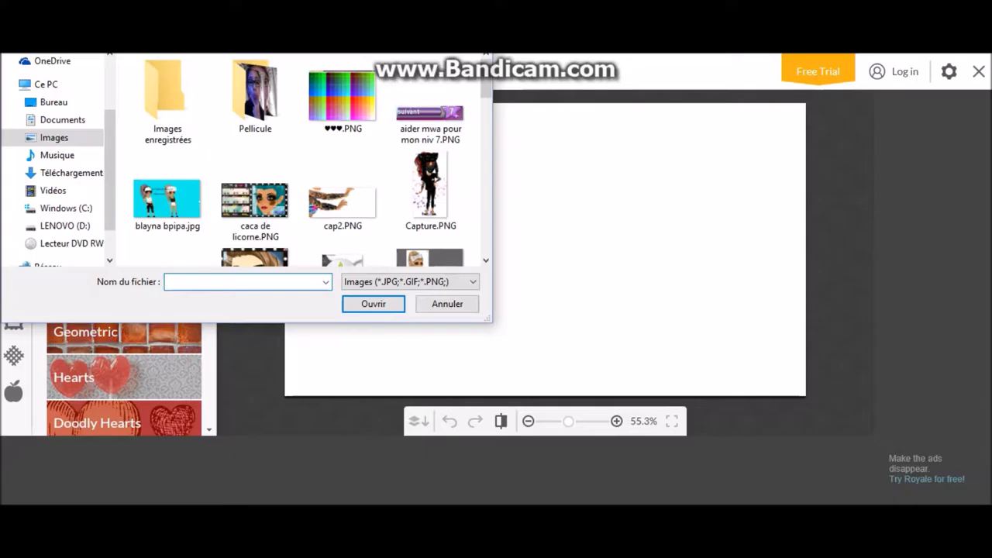
{"action": "scroll", "coordinate": [298, 159], "scroll_direction": "down", "scroll_amount": 3}
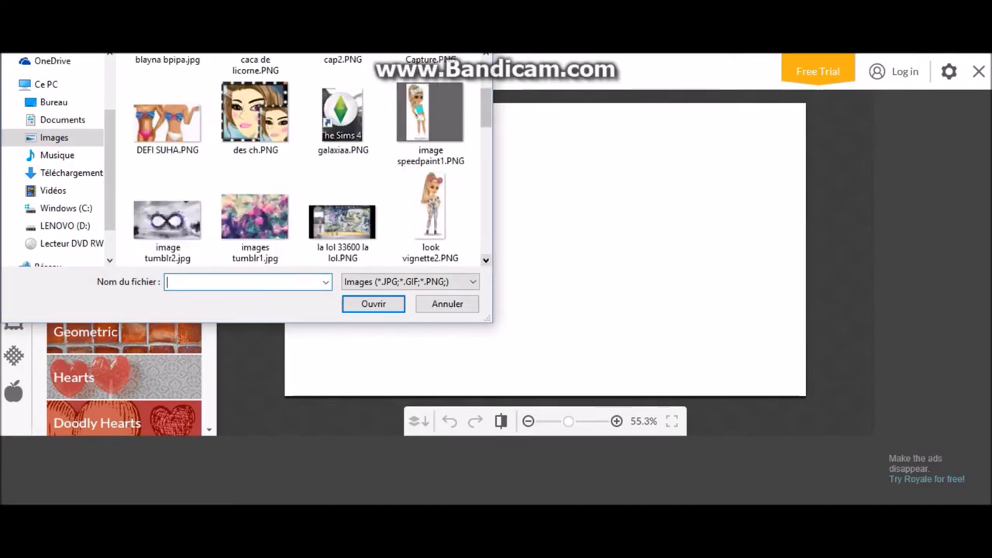
{"action": "left_click", "coordinate": [168, 123]}
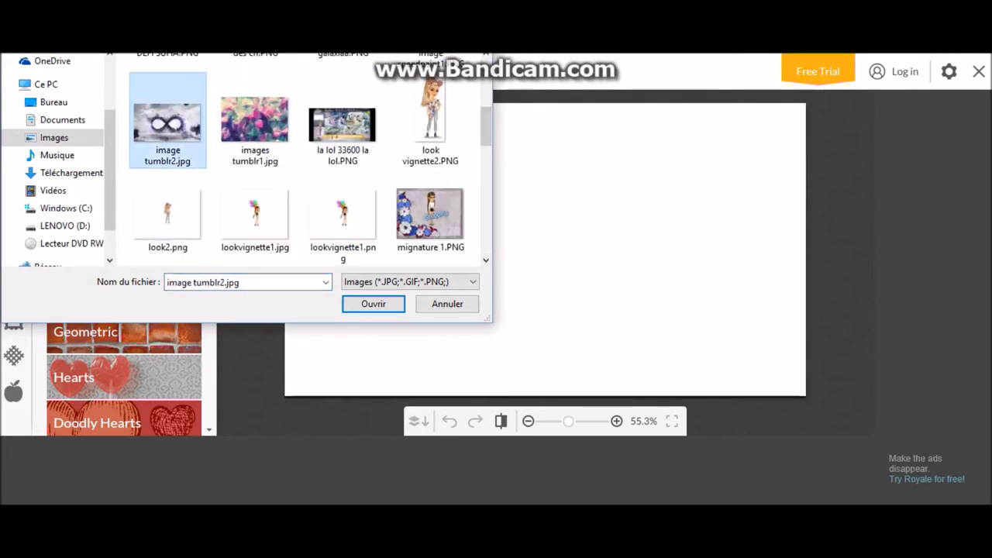
{"action": "left_click", "coordinate": [373, 304]}
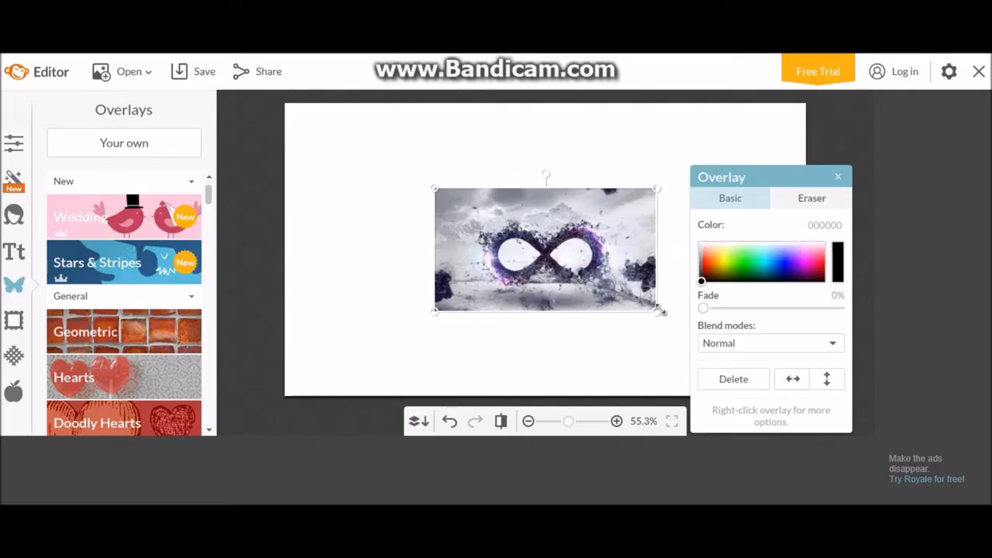
Enlarge the infinity picture overlay from opposite corners until it covers the whole canvas as the background.
{"action": "left_click_drag", "start_coordinate": [657, 310], "coordinate": [864, 428]}
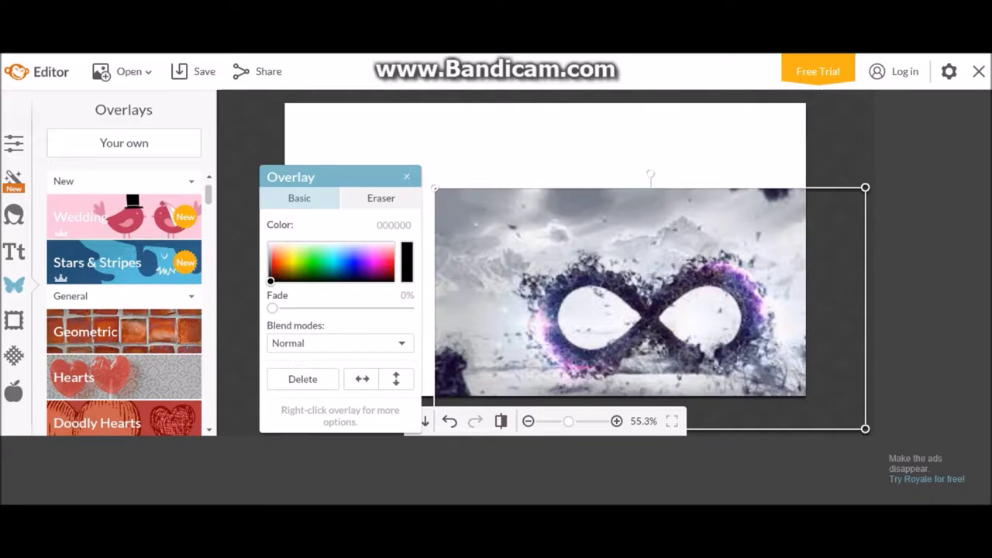
{"action": "left_click_drag", "start_coordinate": [438, 186], "coordinate": [226, 92]}
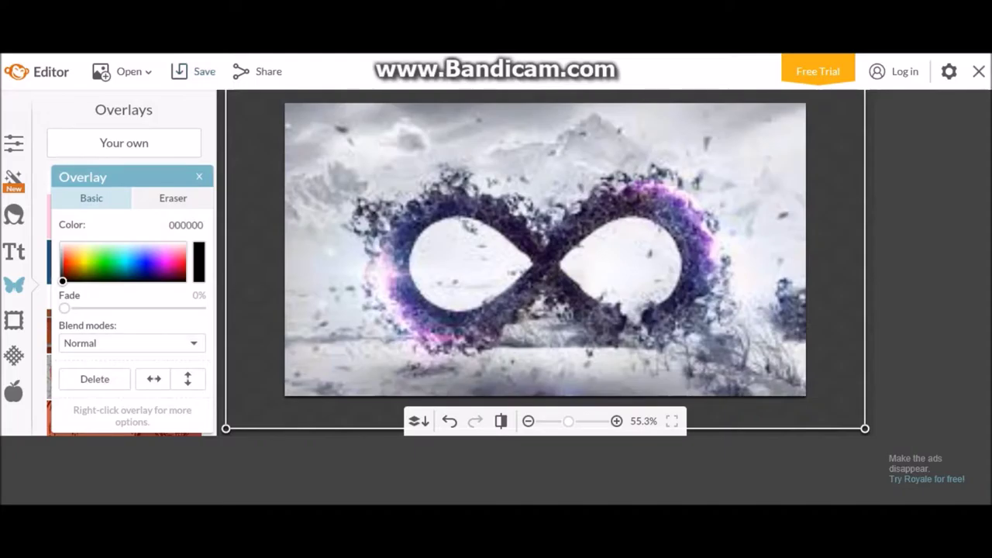
{"action": "left_click", "coordinate": [199, 177]}
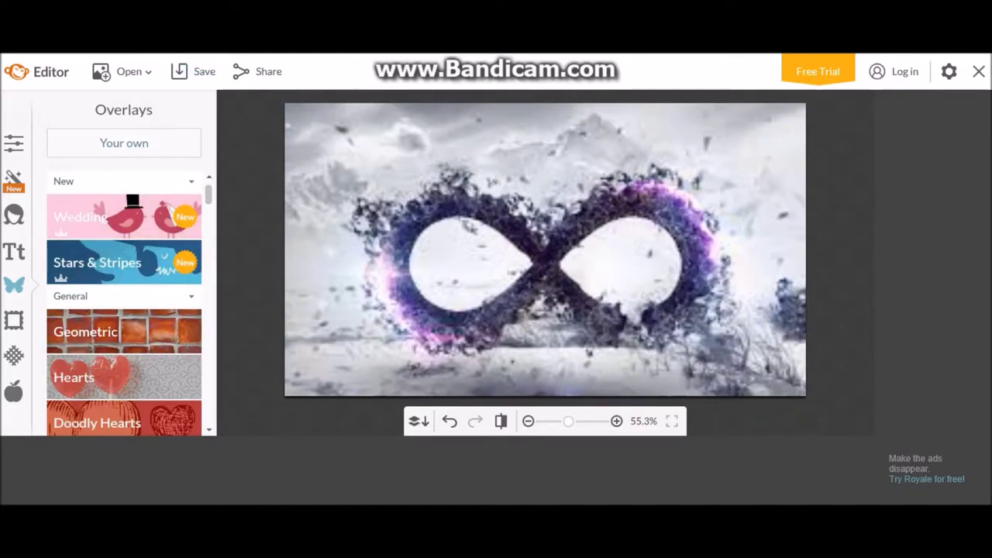
Add look2.png from the Images folder as a custom overlay on top of the infinity background.
{"action": "left_click", "coordinate": [124, 143]}
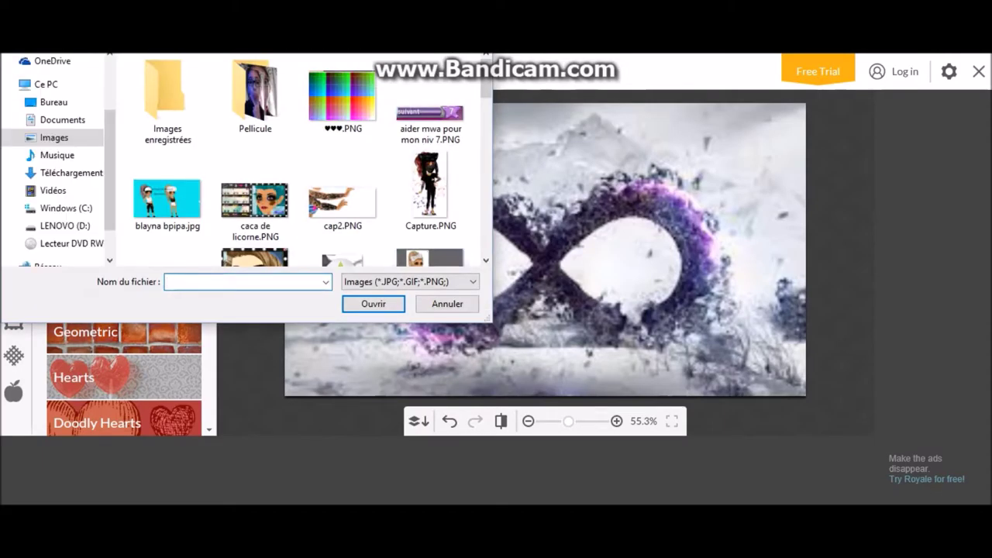
{"action": "scroll", "coordinate": [431, 209], "scroll_direction": "down", "scroll_amount": 2}
{"action": "scroll", "coordinate": [430, 209], "scroll_direction": "down", "scroll_amount": 3}
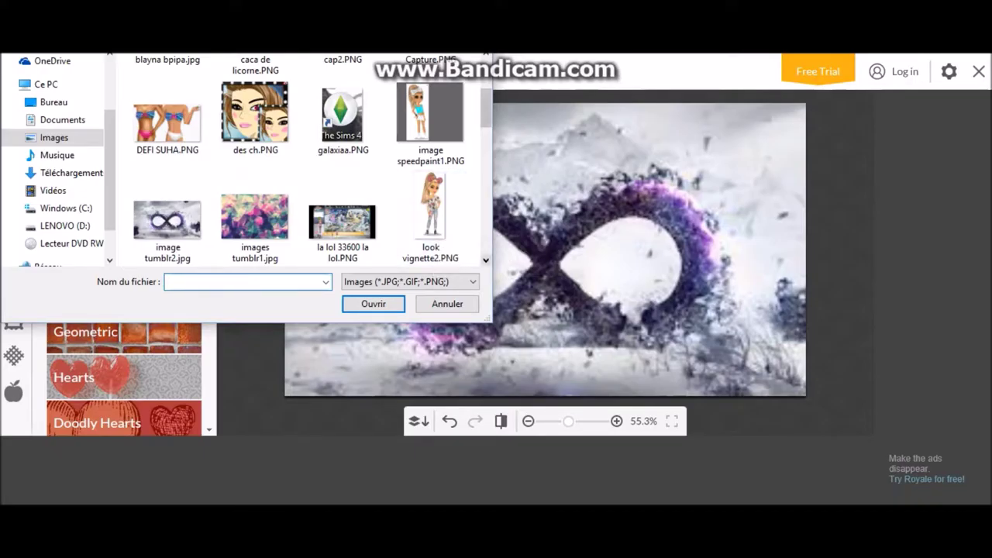
{"action": "scroll", "coordinate": [342, 221], "scroll_direction": "down", "scroll_amount": 1}
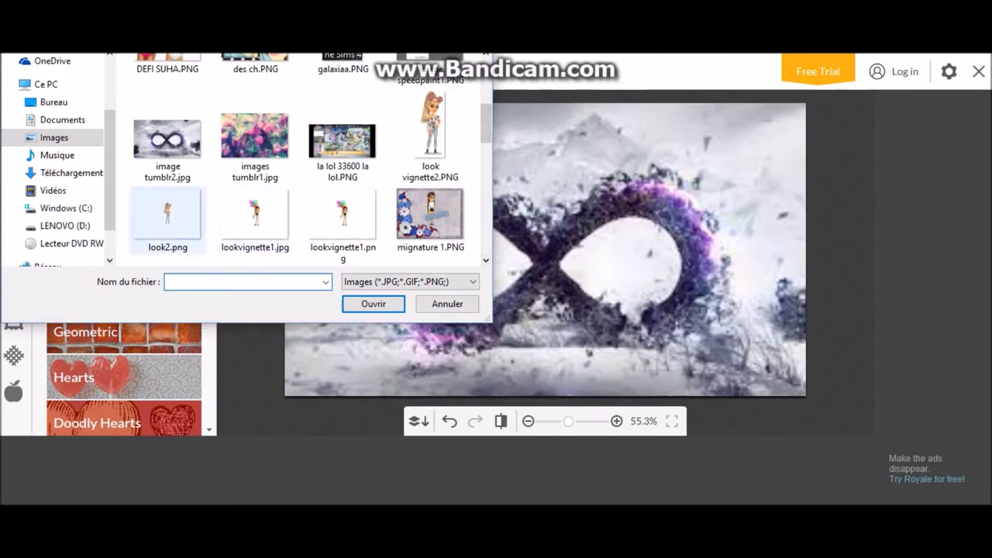
{"action": "left_click", "coordinate": [167, 220]}
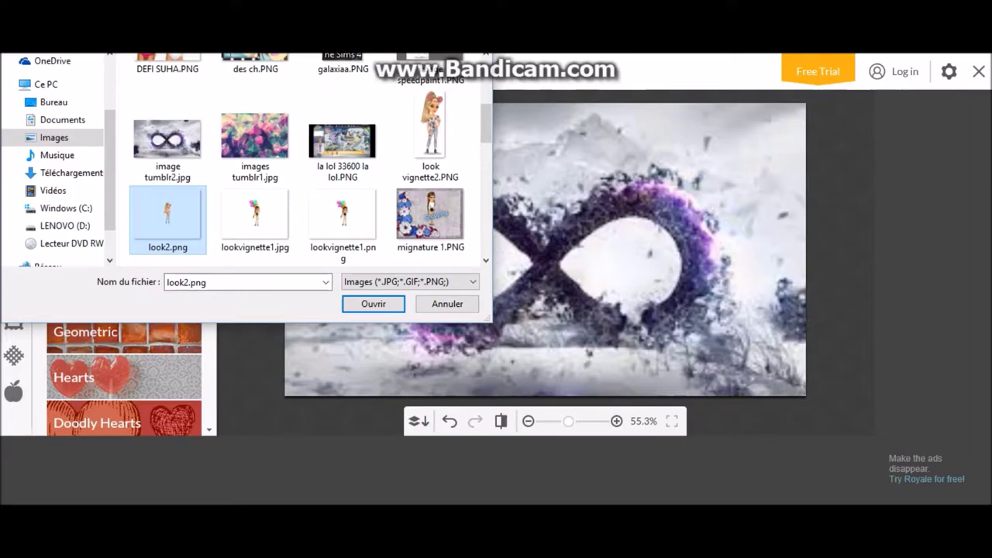
{"action": "left_click", "coordinate": [372, 303]}
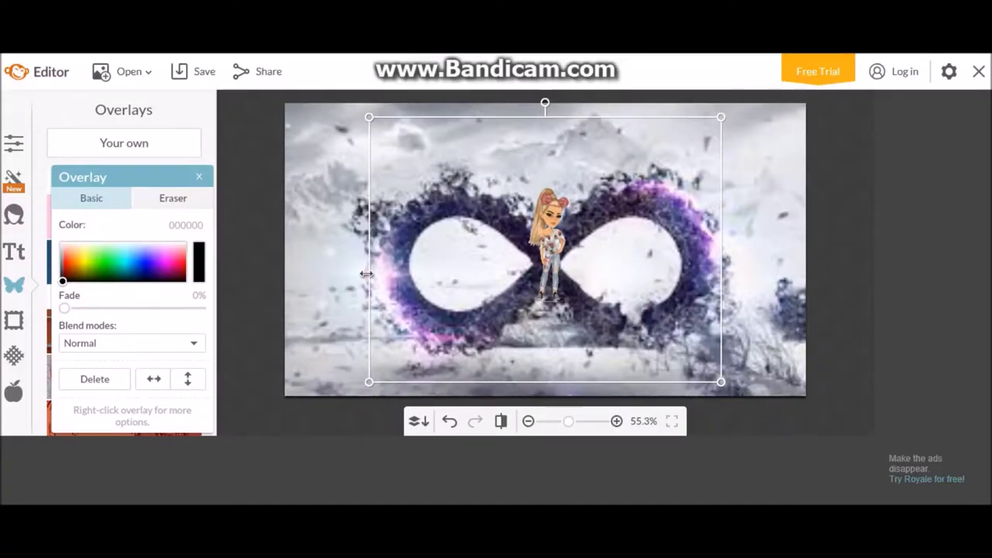
Enlarge the character overlay and place it over the outer edge of the infinity symbol's left loop.
{"action": "left_click_drag", "start_coordinate": [368, 118], "coordinate": [258, 34]}
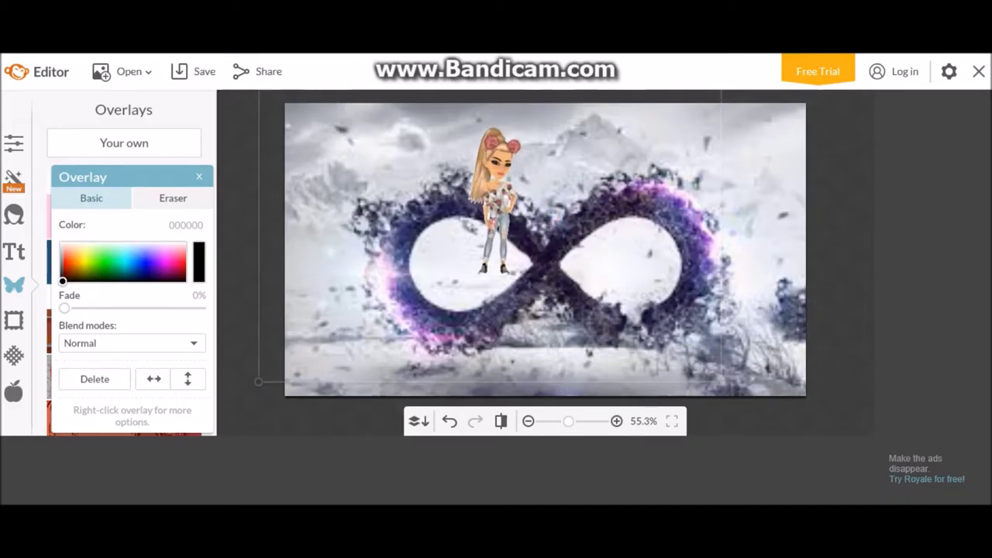
{"action": "left_click_drag", "start_coordinate": [492, 199], "coordinate": [413, 291]}
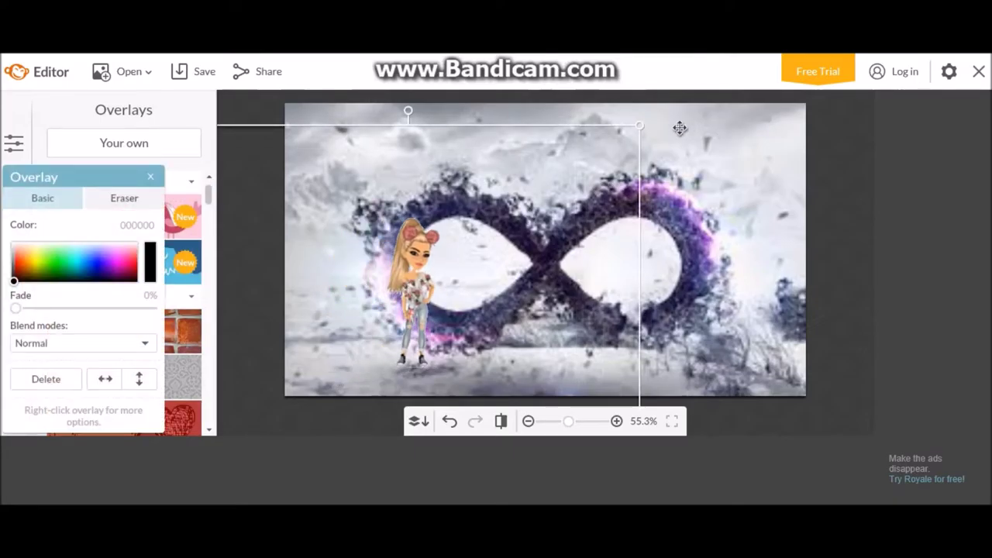
{"action": "left_click_drag", "start_coordinate": [641, 127], "coordinate": [717, 107]}
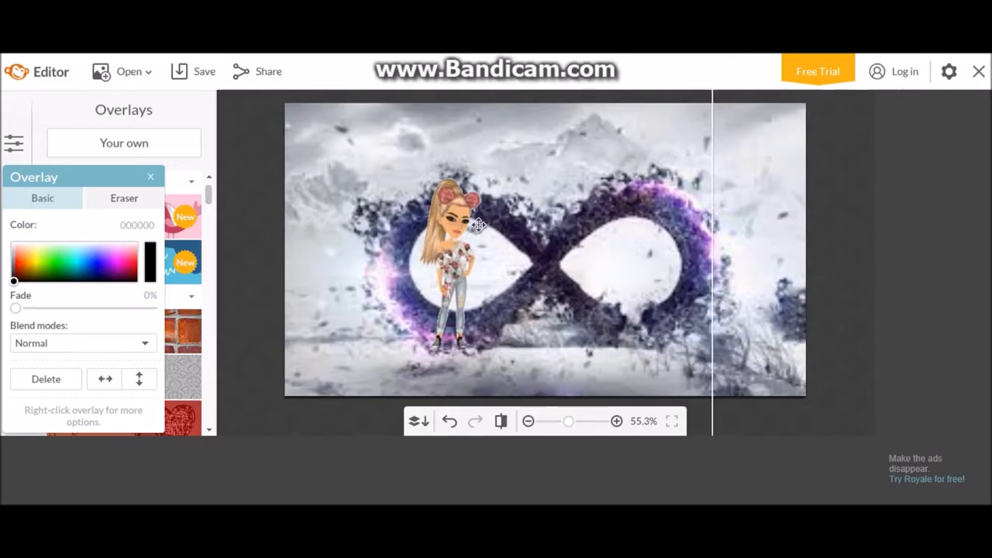
{"action": "left_click_drag", "start_coordinate": [458, 226], "coordinate": [417, 232]}
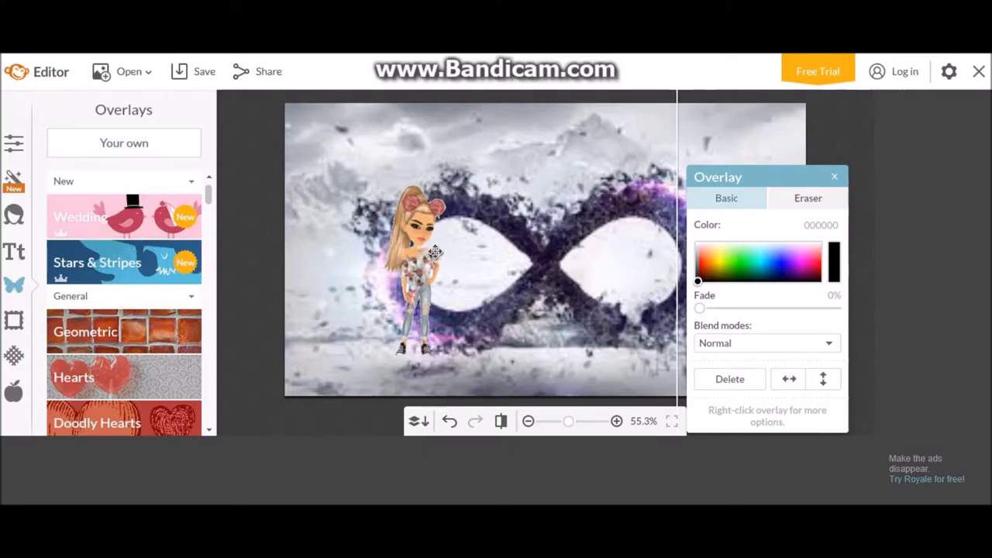
{"action": "right_click", "coordinate": [417, 248]}
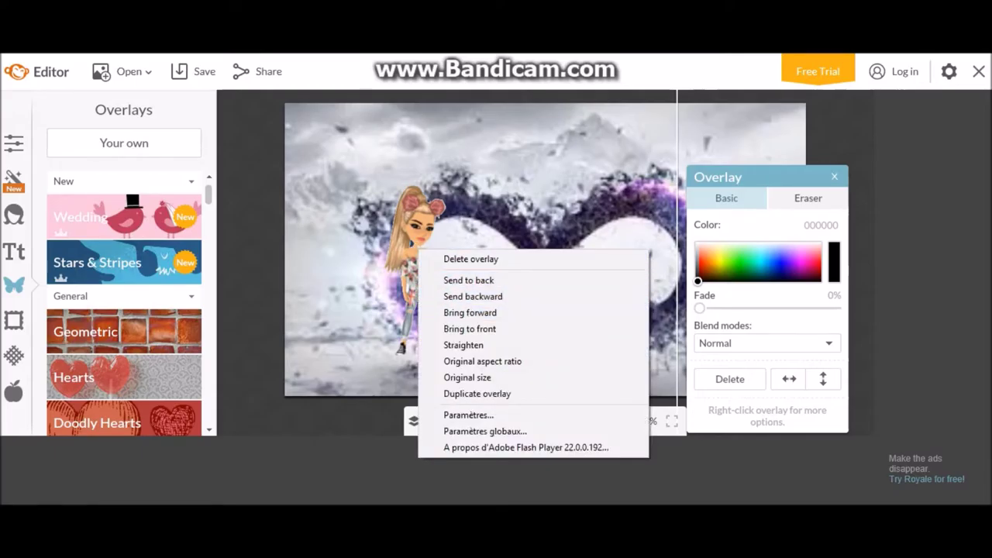
{"action": "left_click", "coordinate": [469, 394]}
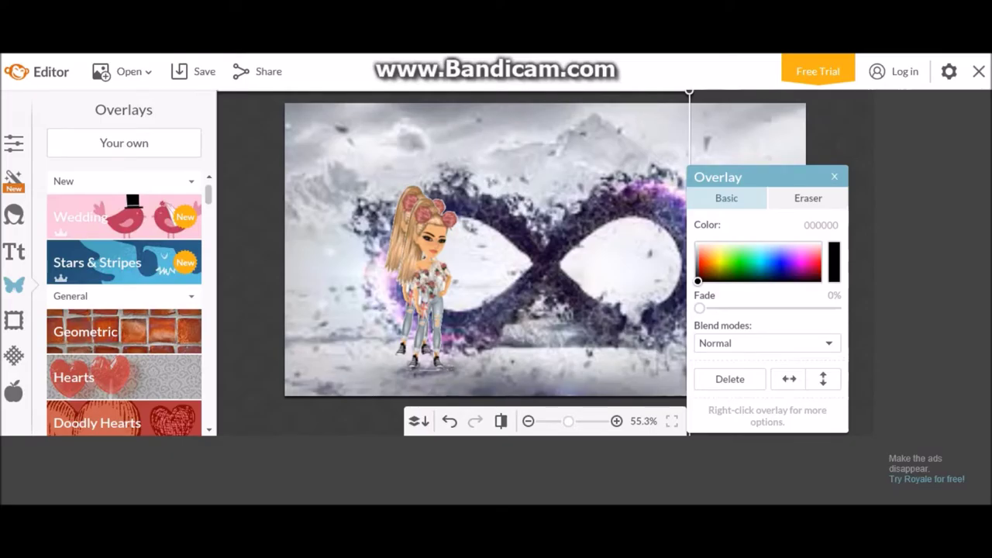
{"action": "key", "text": "ctrl+z"}
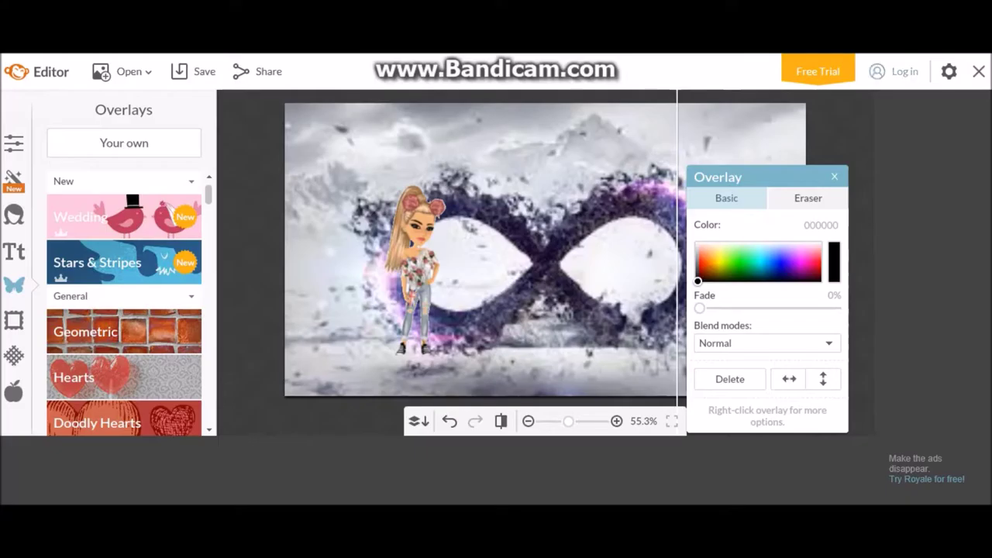
Duplicate the character overlay and flip the copy horizontally.
{"action": "right_click", "coordinate": [411, 251]}
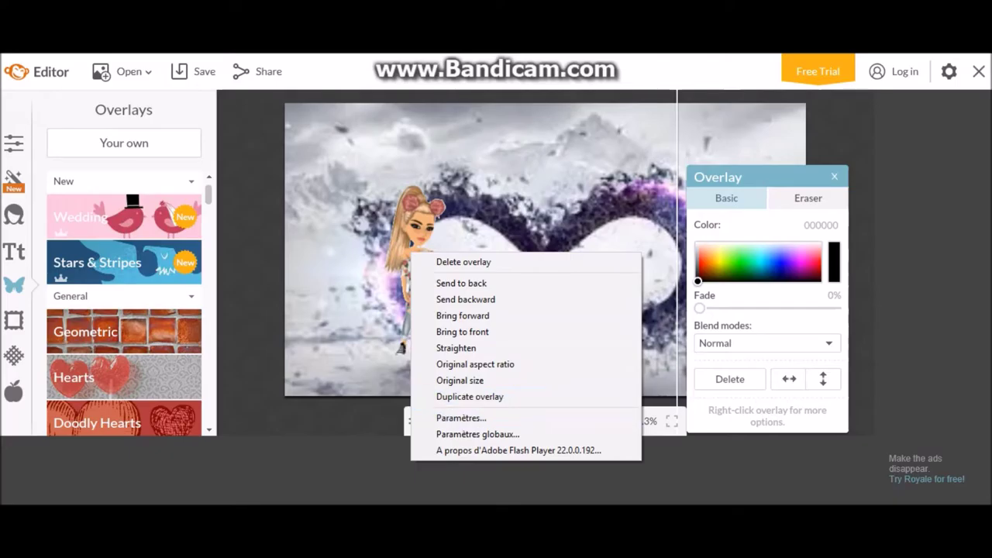
{"action": "left_click", "coordinate": [470, 396]}
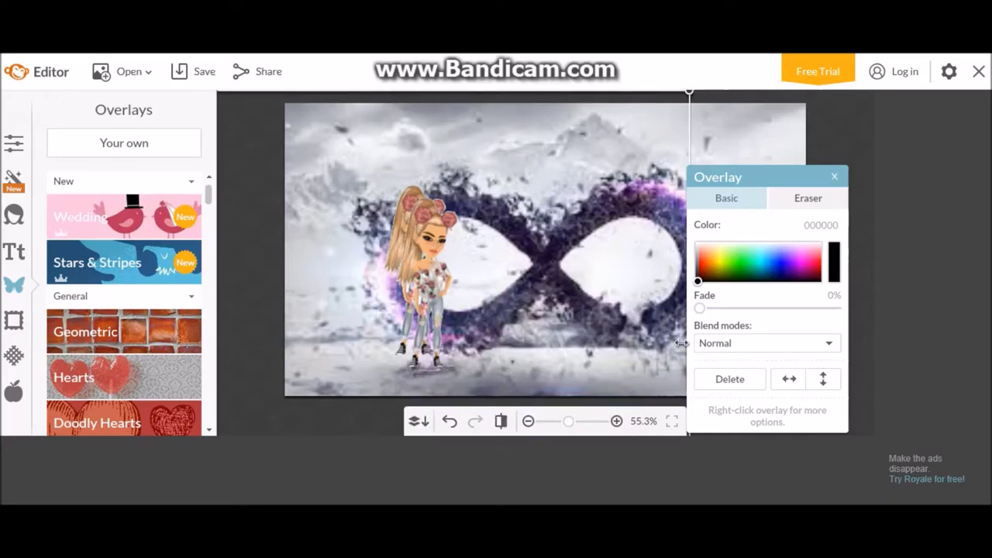
{"action": "left_click", "coordinate": [789, 379]}
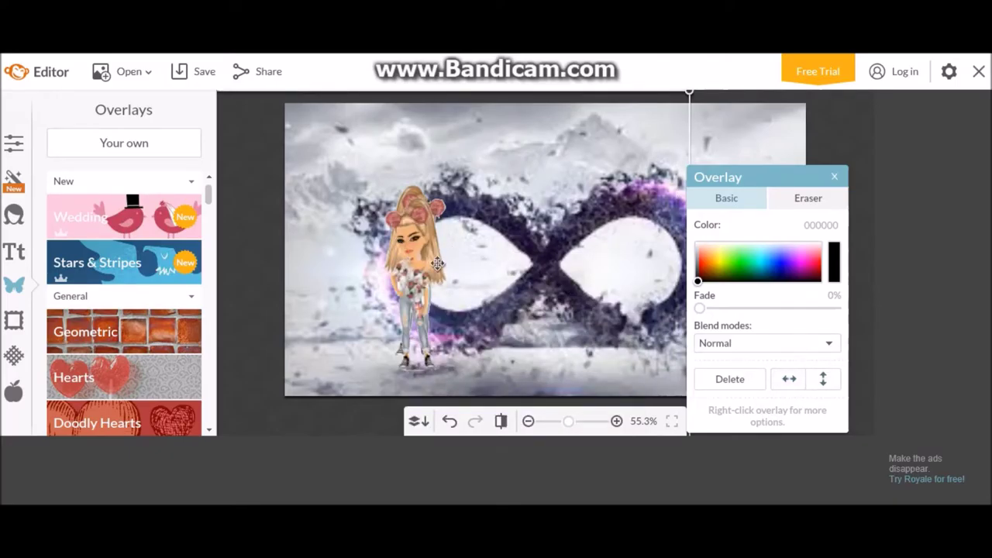
Move the mirrored character copy over the infinity symbol's right loop, level with the original, and deselect it.
{"action": "left_click_drag", "start_coordinate": [422, 251], "coordinate": [686, 229]}
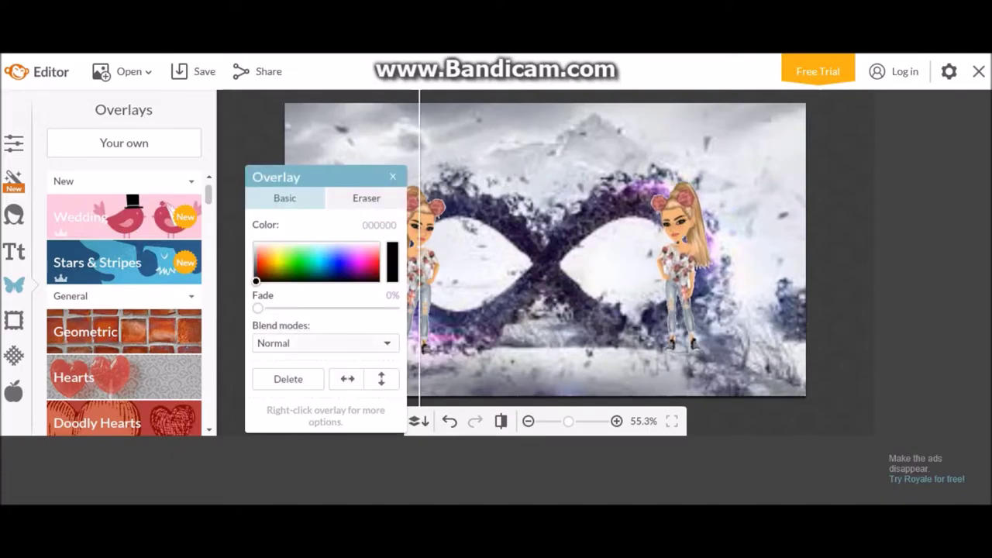
{"action": "left_click", "coordinate": [393, 177]}
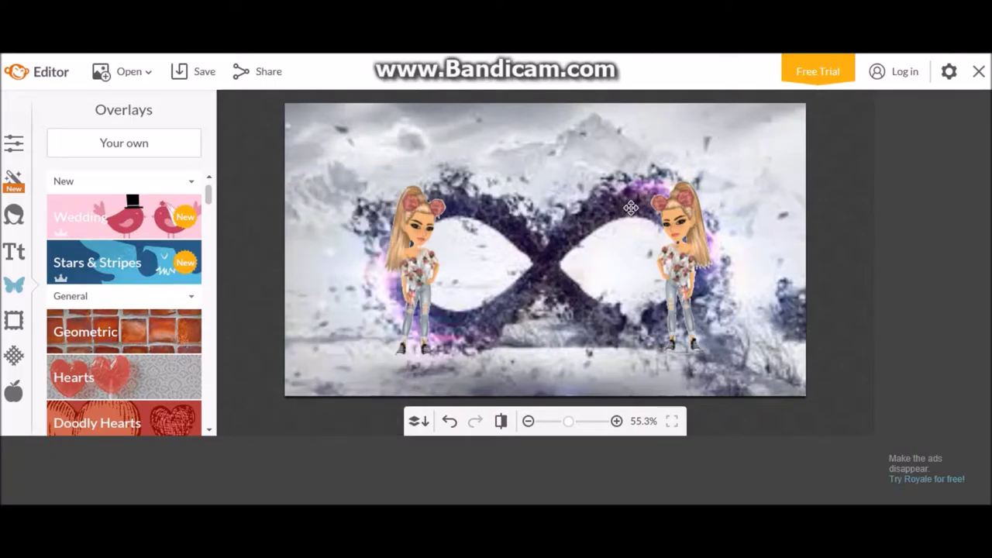
{"action": "left_click", "coordinate": [681, 229]}
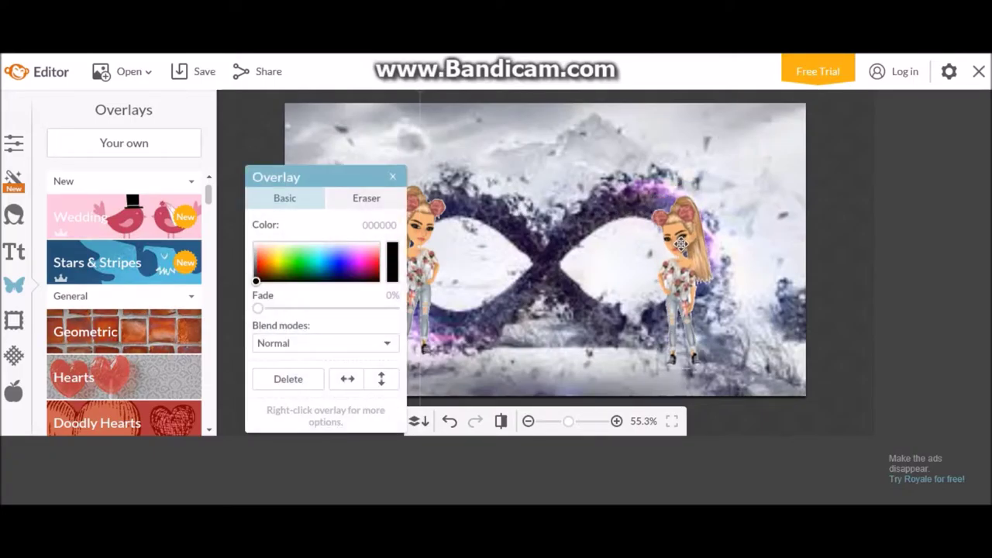
{"action": "left_click", "coordinate": [393, 177]}
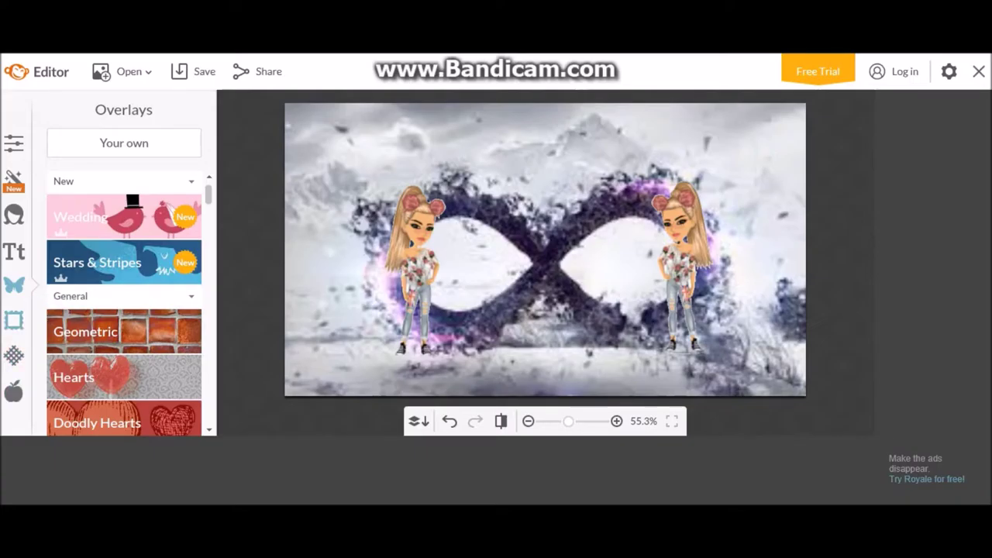
Look through the available frames and the list of overlay categories for a suitable decoration.
{"action": "left_click", "coordinate": [13, 320]}
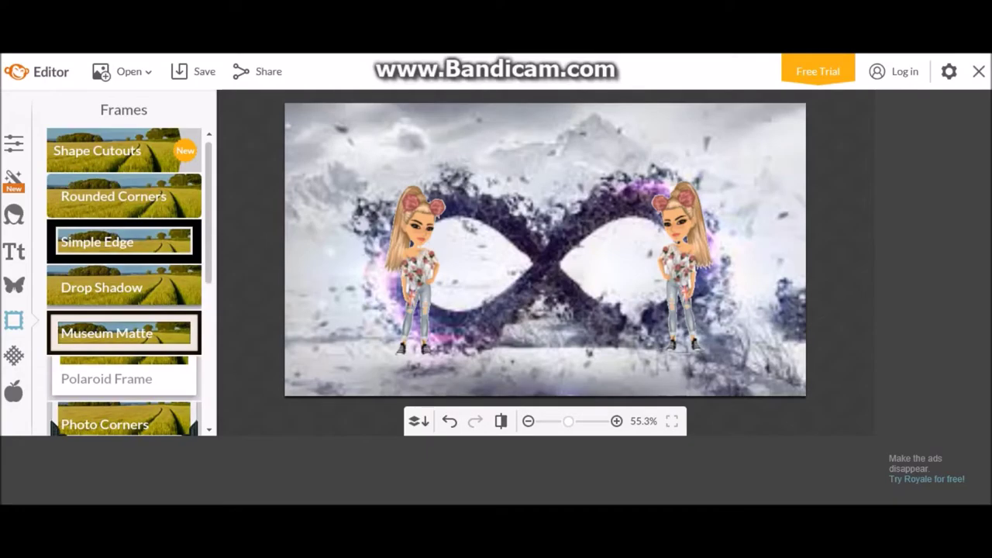
{"action": "left_click", "coordinate": [13, 284]}
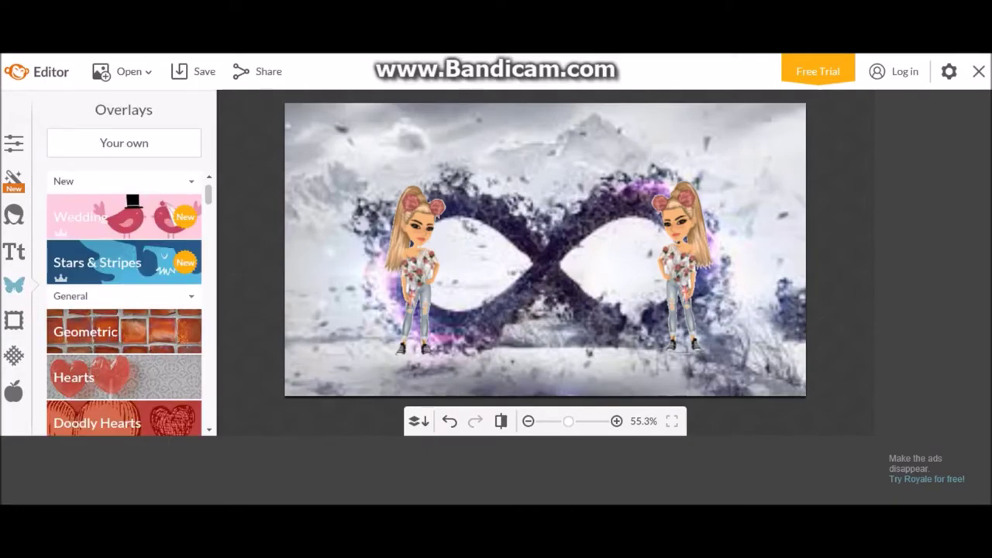
{"action": "scroll", "coordinate": [124, 302], "scroll_direction": "down", "scroll_amount": 5}
{"action": "scroll", "coordinate": [124, 302], "scroll_direction": "down", "scroll_amount": 5}
{"action": "scroll", "coordinate": [124, 302], "scroll_direction": "down", "scroll_amount": 5}
{"action": "scroll", "coordinate": [124, 302], "scroll_direction": "down", "scroll_amount": 5}
{"action": "scroll", "coordinate": [124, 302], "scroll_direction": "down", "scroll_amount": 5}
{"action": "scroll", "coordinate": [124, 302], "scroll_direction": "down", "scroll_amount": 5}
{"action": "scroll", "coordinate": [124, 302], "scroll_direction": "down", "scroll_amount": 5}
{"action": "scroll", "coordinate": [124, 302], "scroll_direction": "down", "scroll_amount": 5}
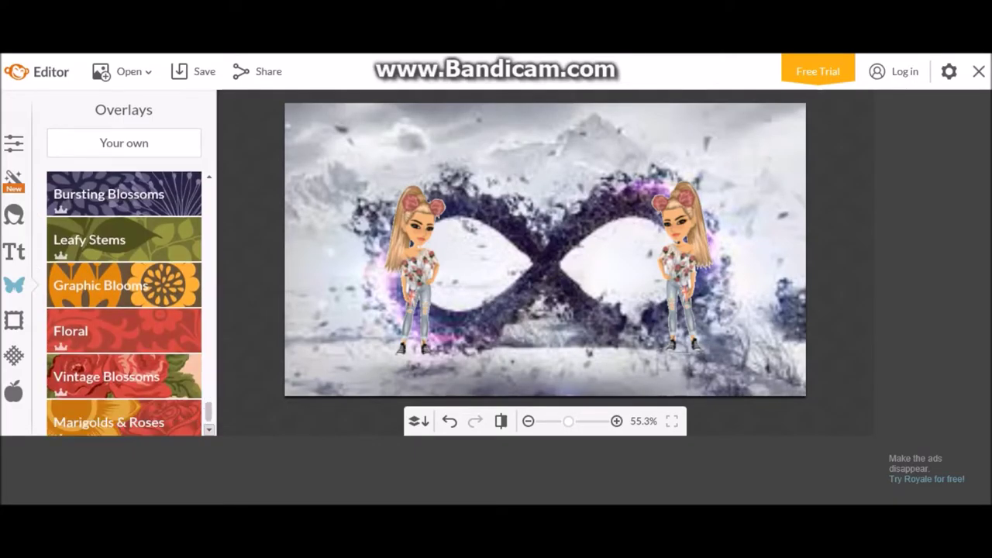
{"action": "scroll", "coordinate": [124, 302], "scroll_direction": "down", "scroll_amount": 1}
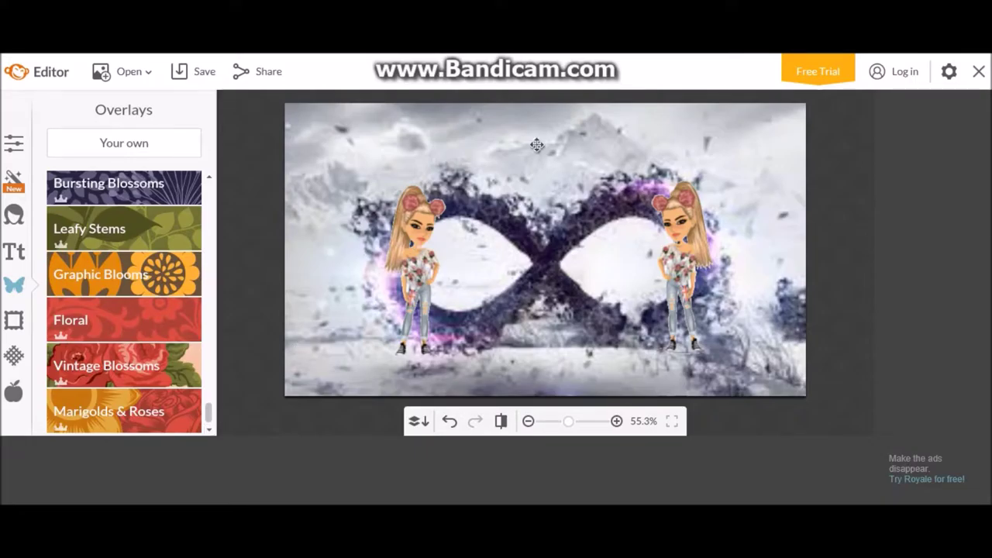
{"action": "scroll", "coordinate": [124, 302], "scroll_direction": "up", "scroll_amount": 20}
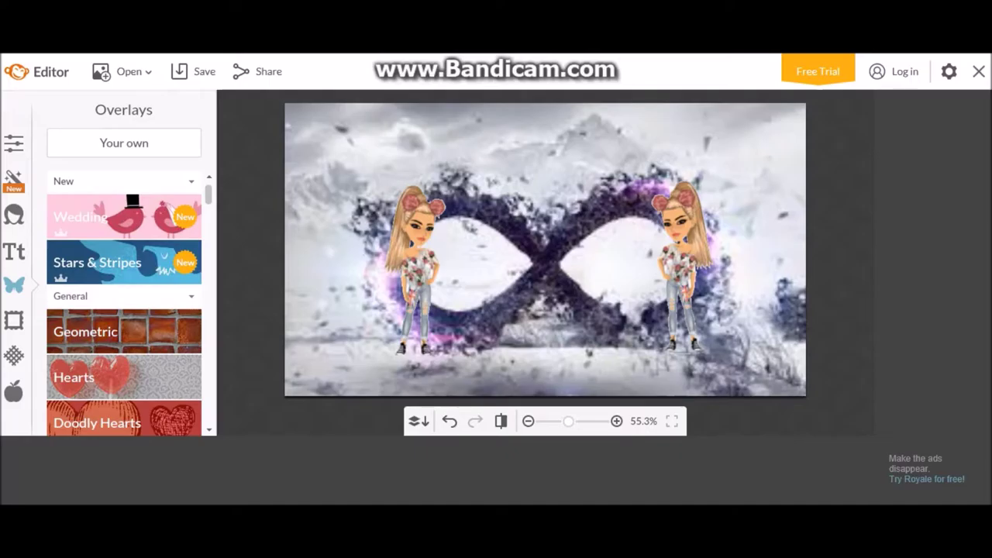
Add a solid circle from the Geometric overlays, enlarge it and centre it between the two characters.
{"action": "left_click", "coordinate": [124, 332]}
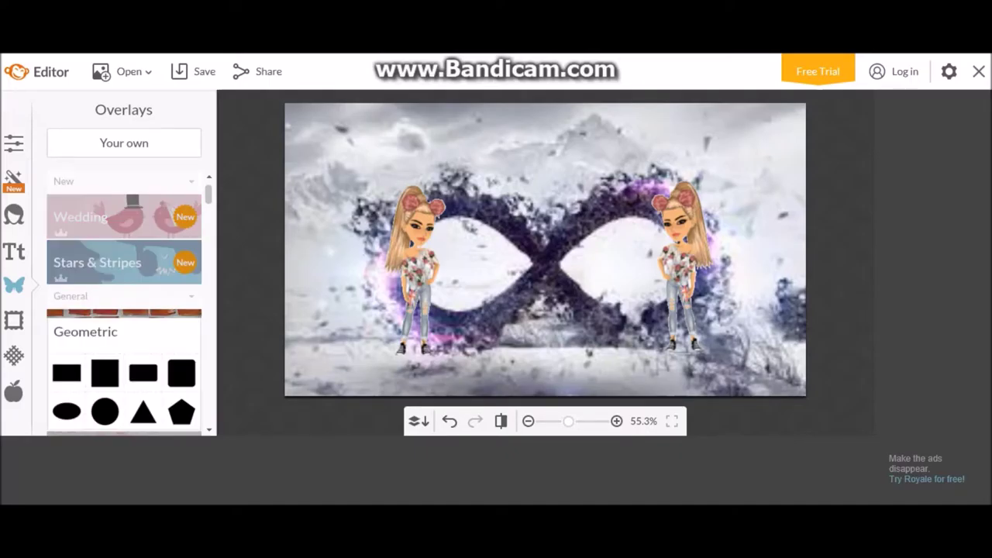
{"action": "scroll", "coordinate": [124, 302], "scroll_direction": "down", "scroll_amount": 3}
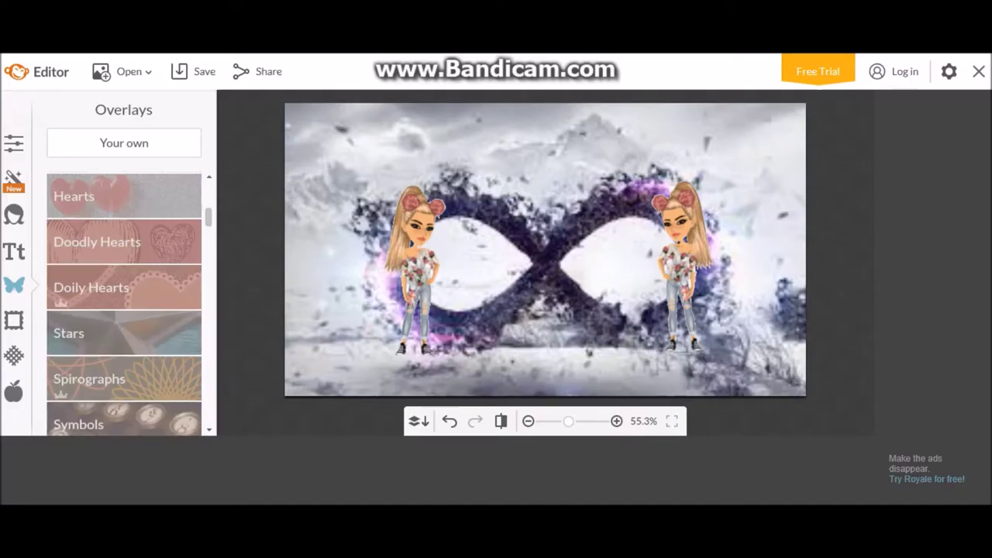
{"action": "scroll", "coordinate": [124, 234], "scroll_direction": "down", "scroll_amount": 1}
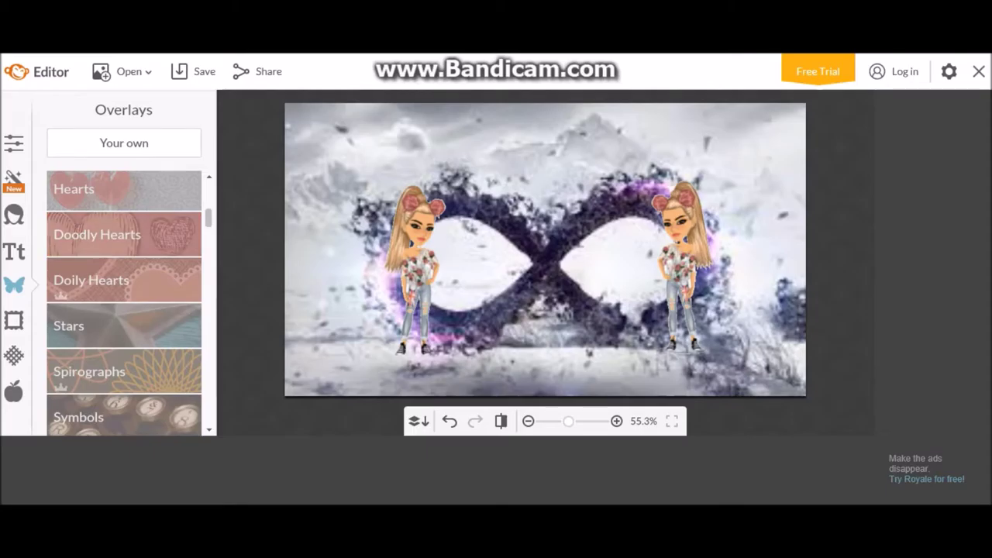
{"action": "scroll", "coordinate": [124, 302], "scroll_direction": "up", "scroll_amount": 3}
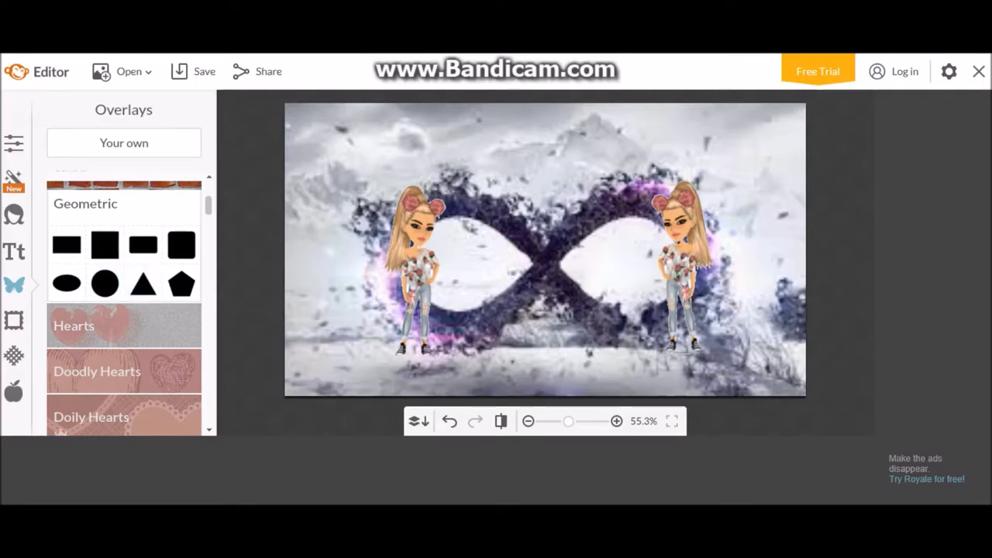
{"action": "left_click", "coordinate": [105, 282]}
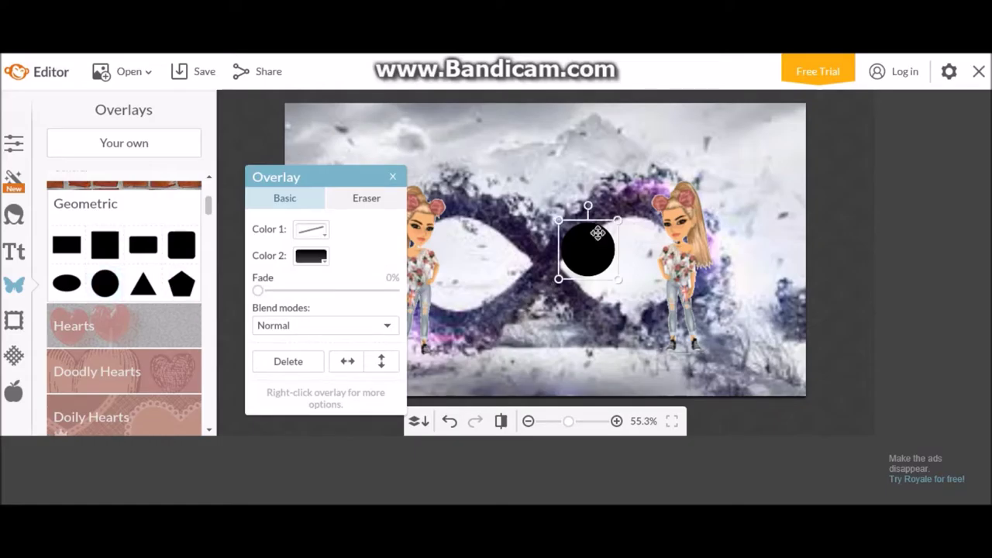
{"action": "left_click_drag", "start_coordinate": [558, 219], "coordinate": [445, 106]}
{"action": "left_click_drag", "start_coordinate": [532, 194], "coordinate": [544, 267]}
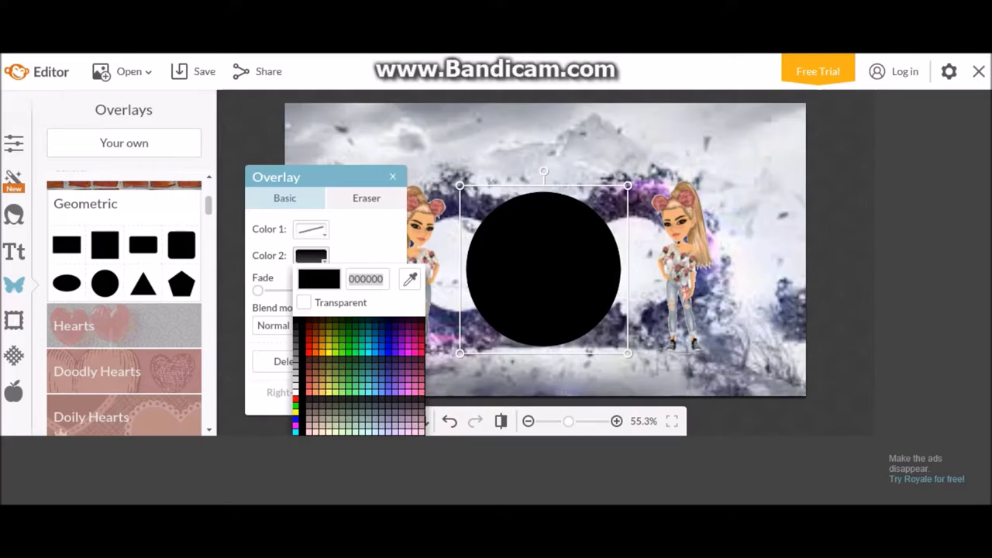
Color the circle pink (ff6698), set its fade to 23% and deselect it.
{"action": "left_click", "coordinate": [402, 392]}
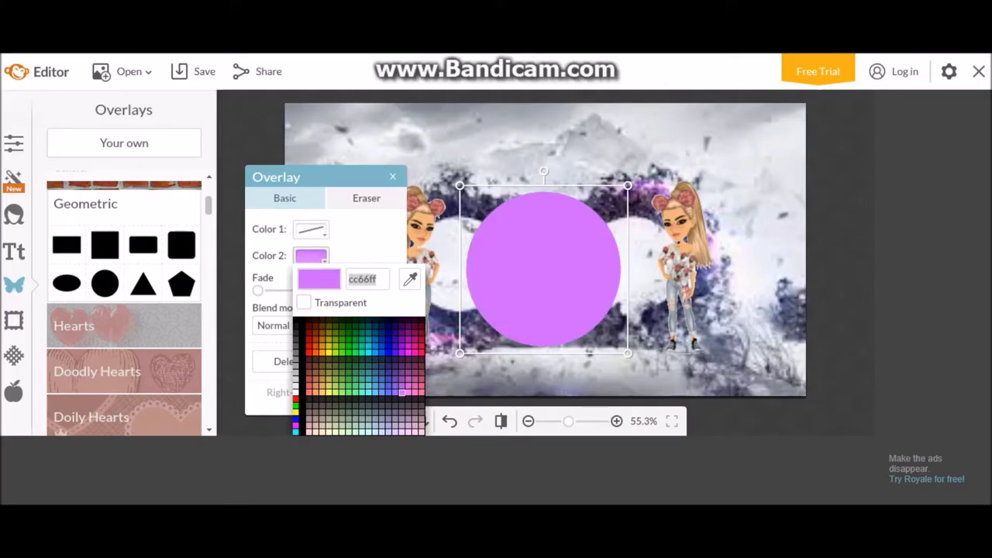
{"action": "left_click", "coordinate": [415, 392]}
{"action": "left_click", "coordinate": [421, 392]}
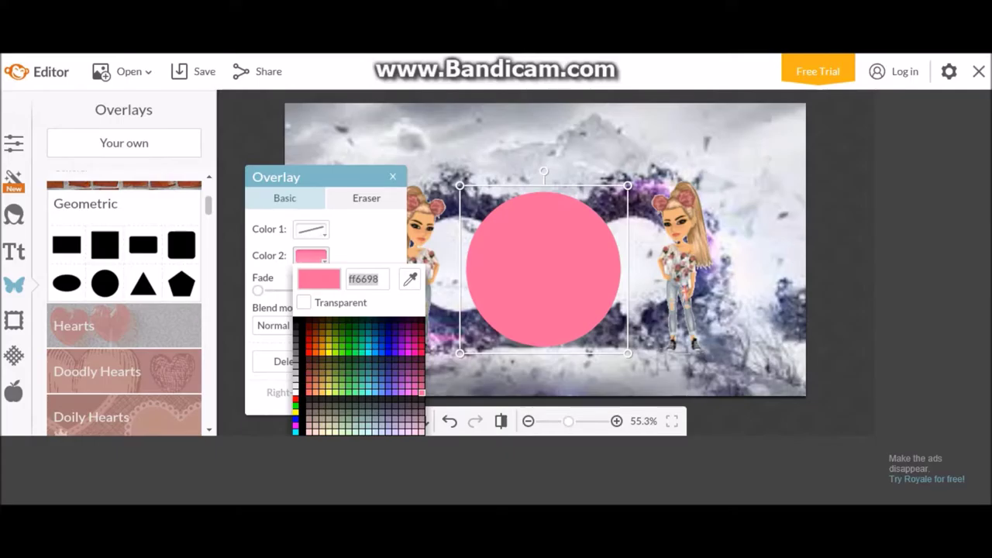
{"action": "left_click", "coordinate": [421, 392]}
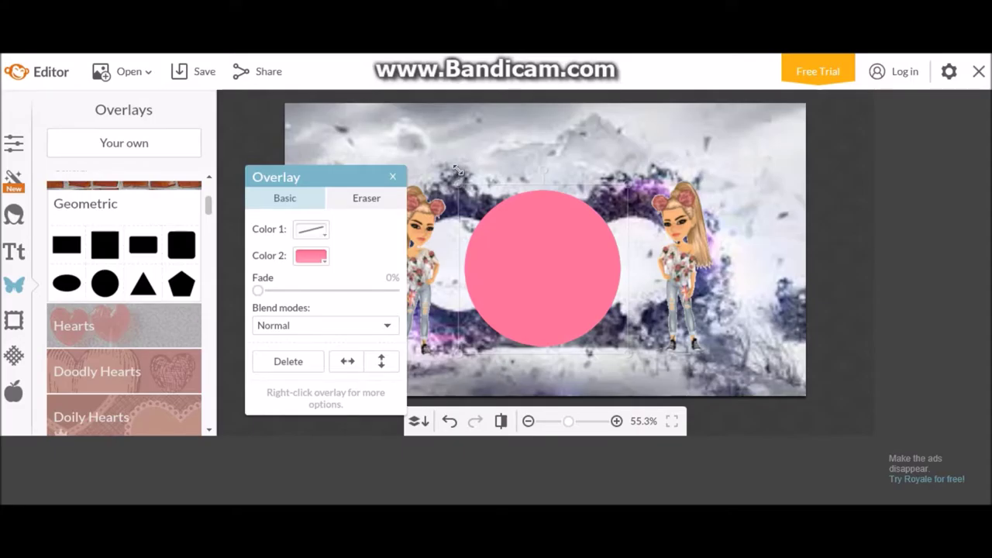
{"action": "left_click_drag", "start_coordinate": [257, 290], "coordinate": [289, 290]}
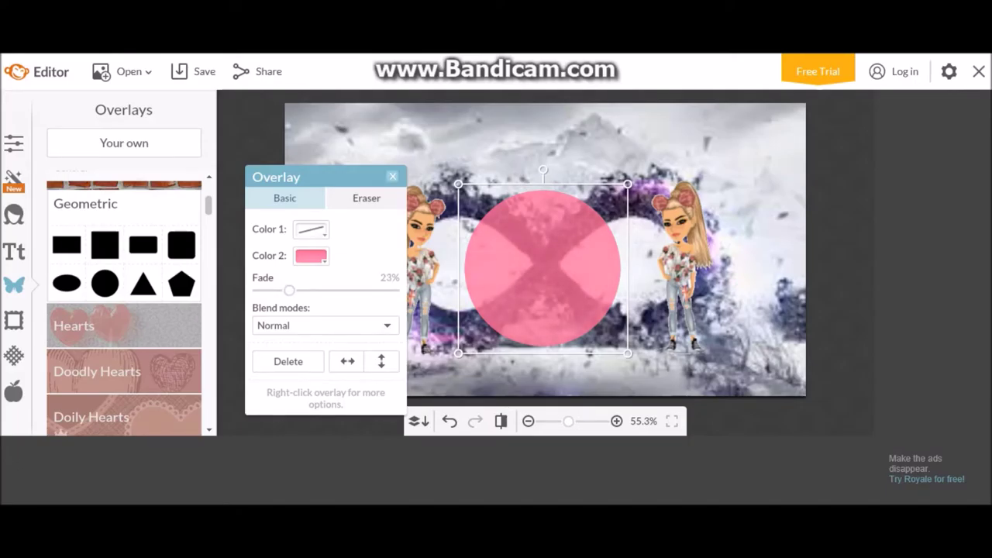
{"action": "left_click", "coordinate": [392, 177]}
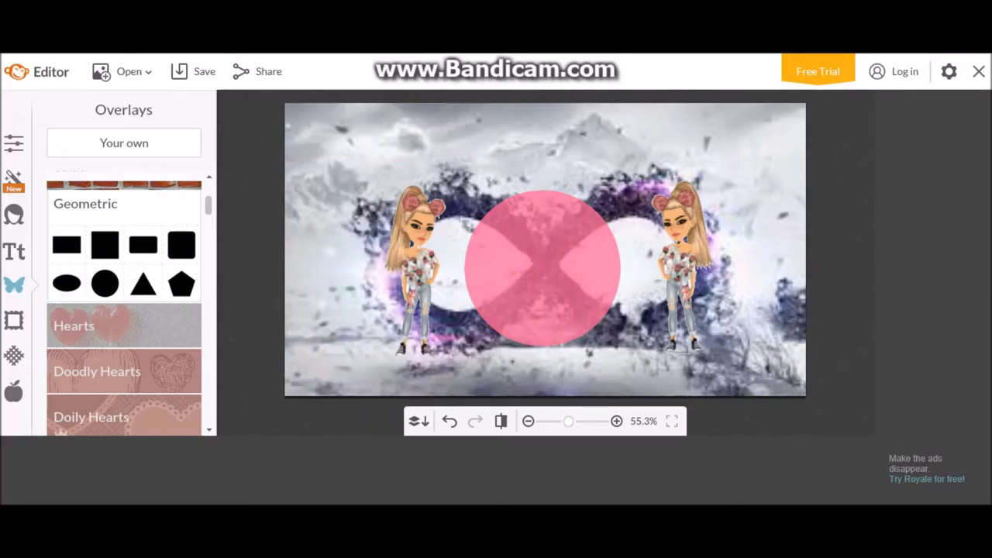
Choose the Poetsen One font from the Sans Serif text fonts.
{"action": "left_click", "coordinate": [14, 251]}
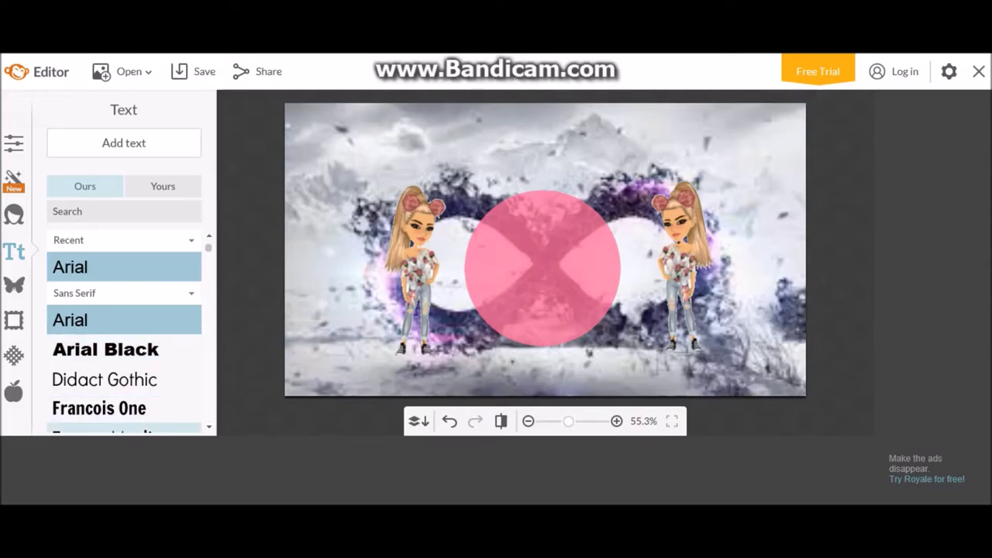
{"action": "scroll", "coordinate": [124, 333], "scroll_direction": "down", "scroll_amount": 1}
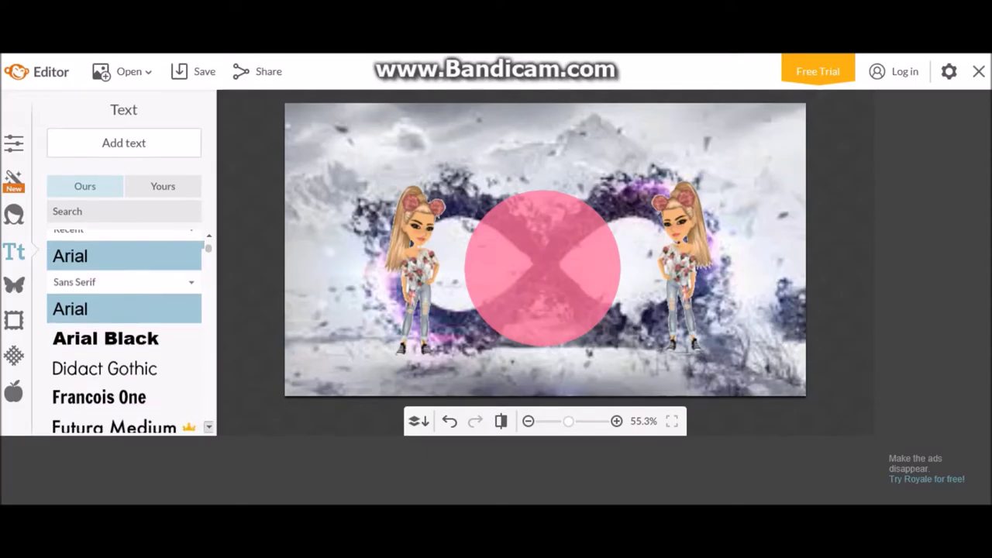
{"action": "scroll", "coordinate": [124, 333], "scroll_direction": "down", "scroll_amount": 2}
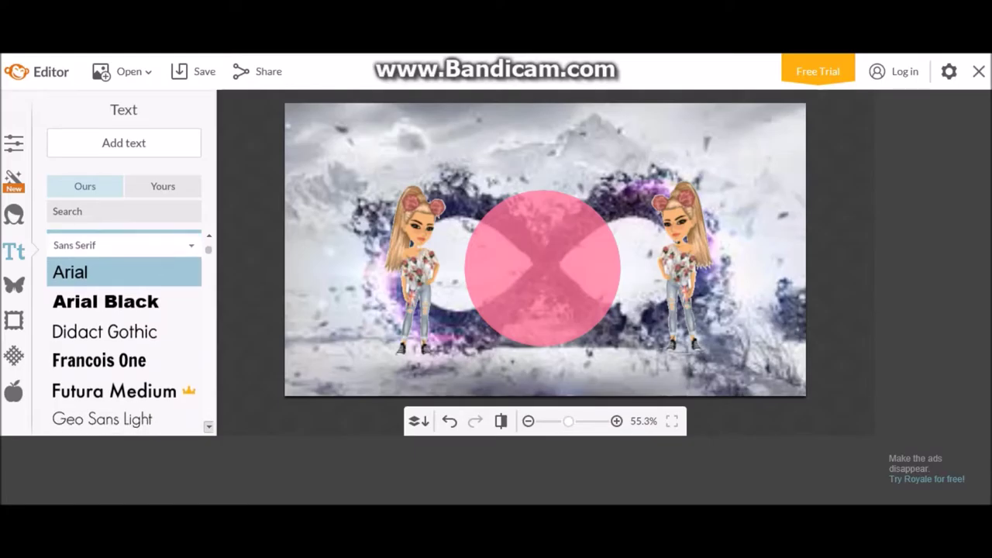
{"action": "scroll", "coordinate": [124, 333], "scroll_direction": "down", "scroll_amount": 5}
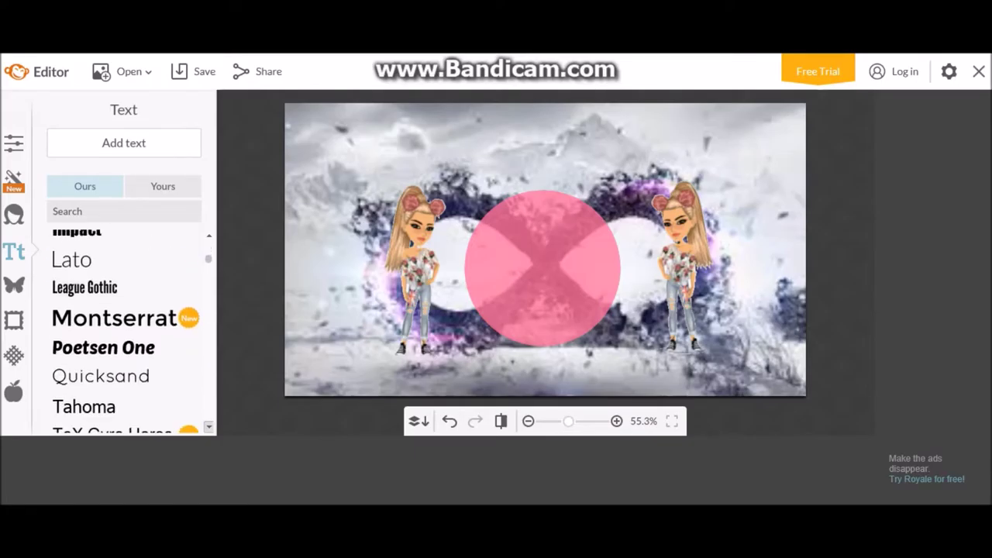
{"action": "scroll", "coordinate": [124, 334], "scroll_direction": "down", "scroll_amount": 1}
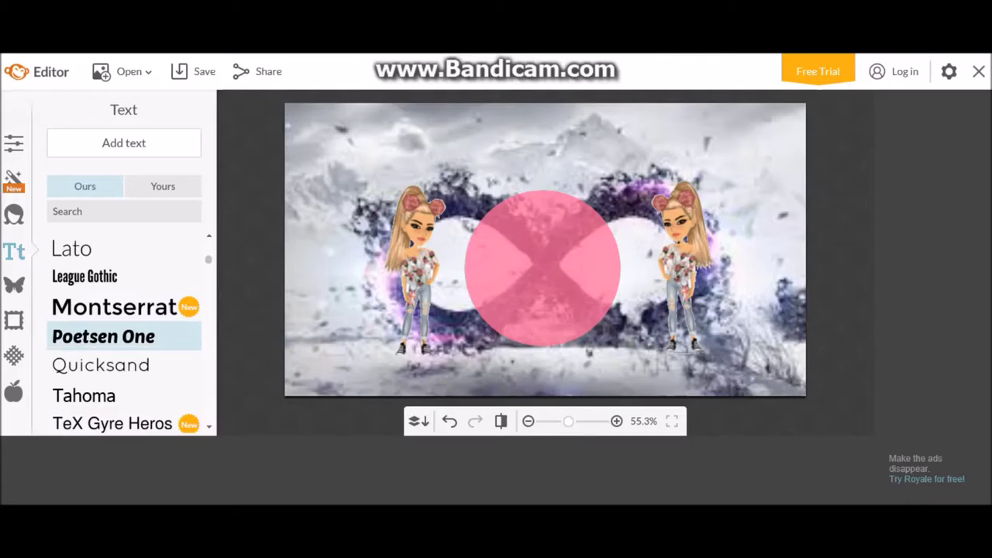
{"action": "scroll", "coordinate": [124, 337], "scroll_direction": "up", "scroll_amount": 2}
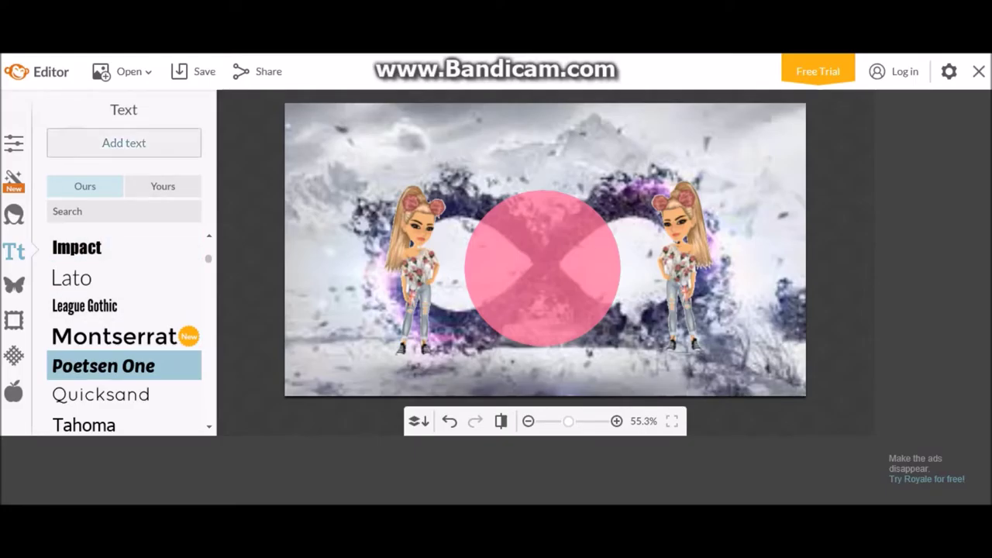
Add a text box, enlarge it slightly and place it across the pink circle, ready for text entry.
{"action": "left_click", "coordinate": [542, 269]}
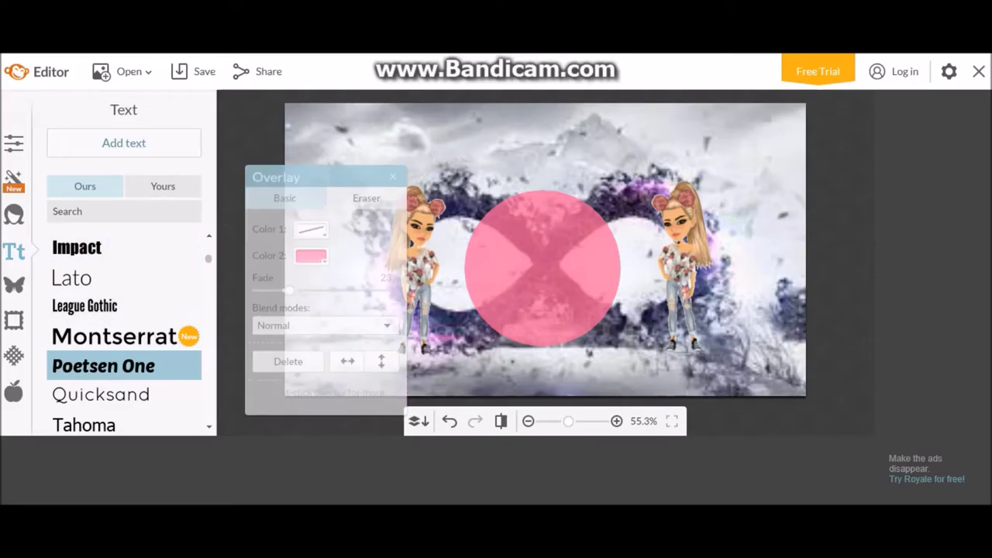
{"action": "left_click", "coordinate": [124, 144]}
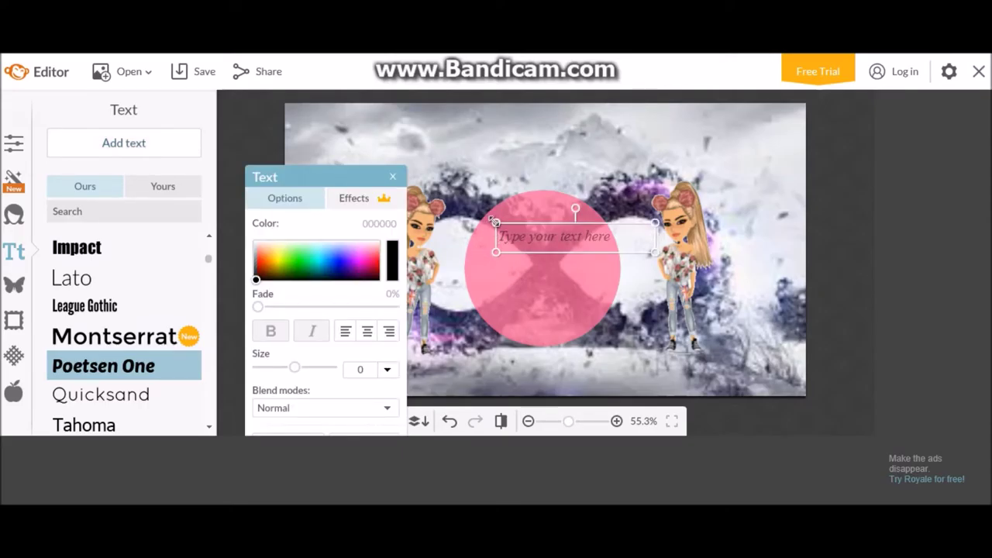
{"action": "left_click_drag", "start_coordinate": [493, 221], "coordinate": [472, 221]}
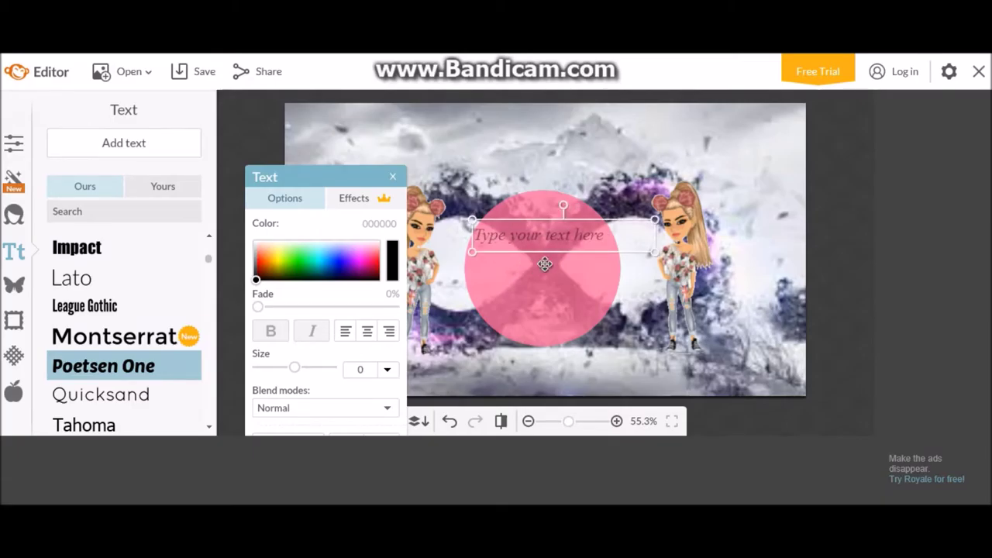
{"action": "mouse_move", "coordinate": [565, 238]}
{"action": "left_mouse_down"}
{"action": "mouse_move", "coordinate": [545, 253]}
{"action": "mouse_move", "coordinate": [558, 252]}
{"action": "left_mouse_up"}
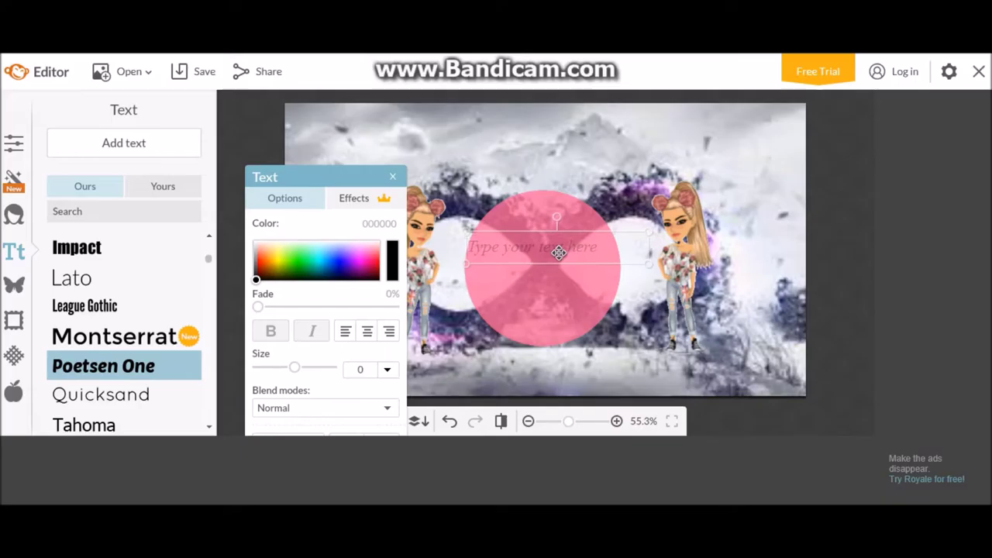
{"action": "left_click", "coordinate": [609, 249]}
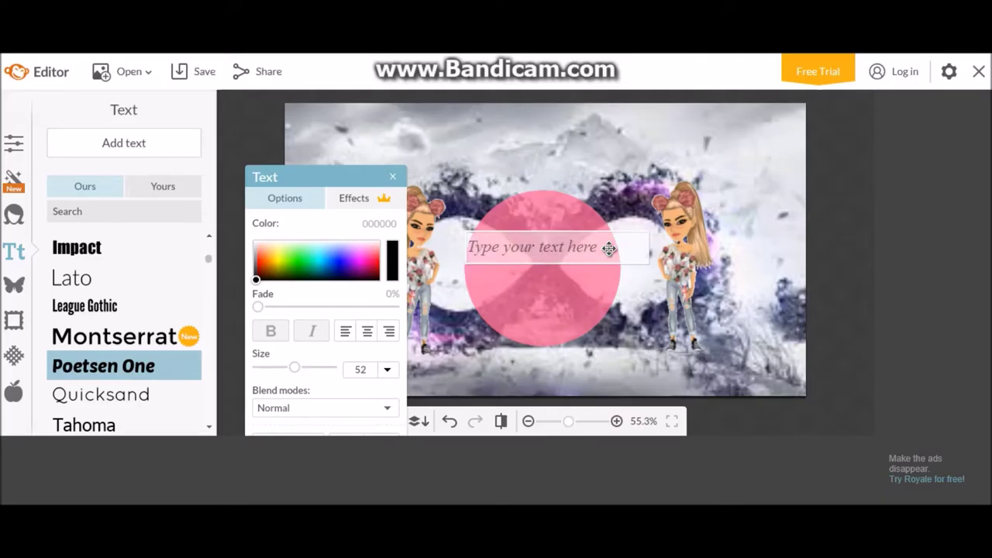
Enter the title "comment faire une vignette?" on three lines, breaking after "comment" and after "faire".
{"action": "type", "text": "c"}
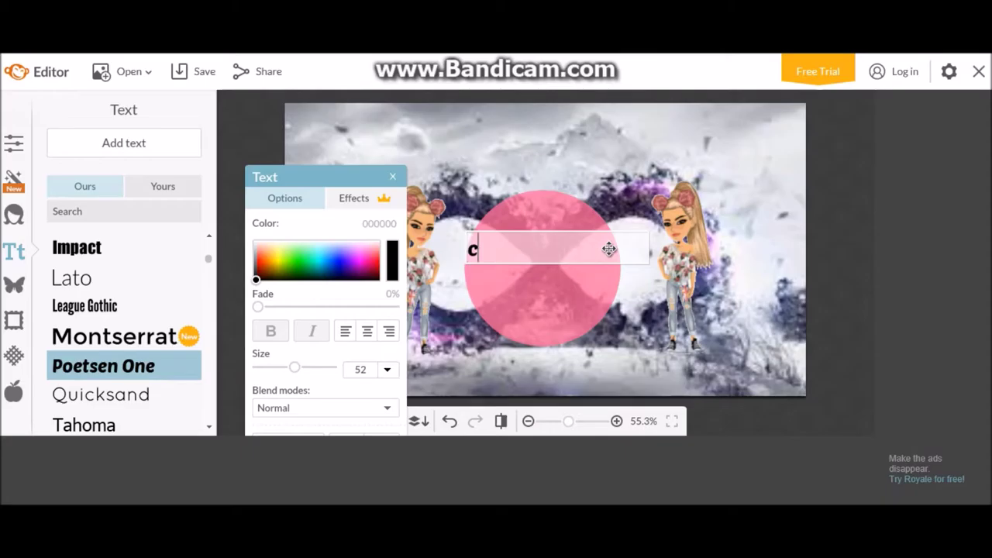
{"action": "type", "text": "omment"}
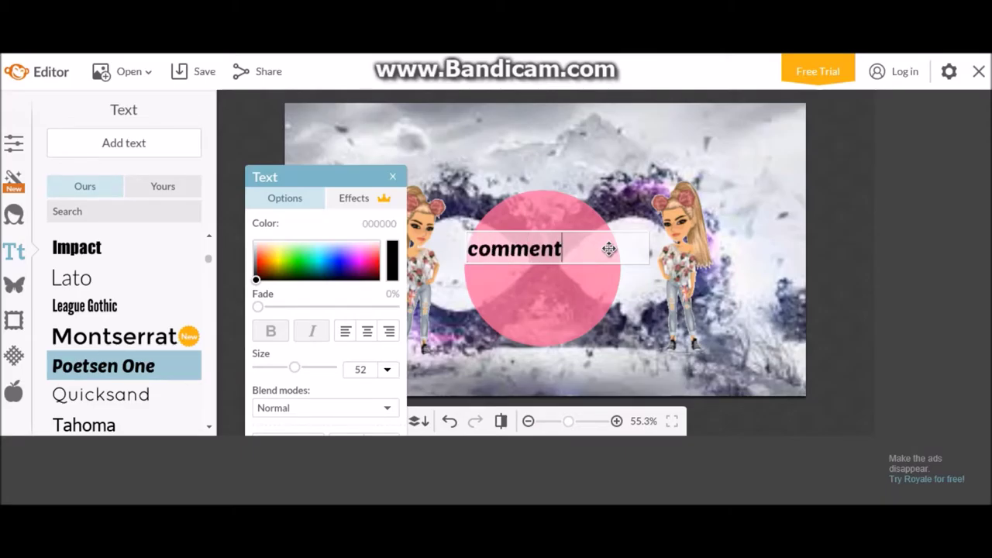
{"action": "key", "text": "Return"}
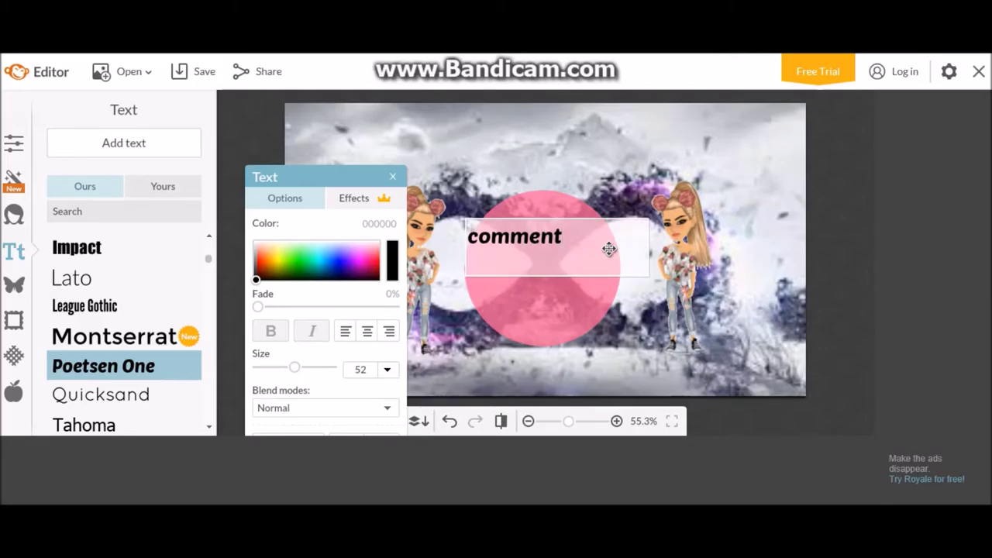
{"action": "type", "text": "faire"}
{"action": "key", "text": "Return"}
{"action": "type", "text": "une vignette"}
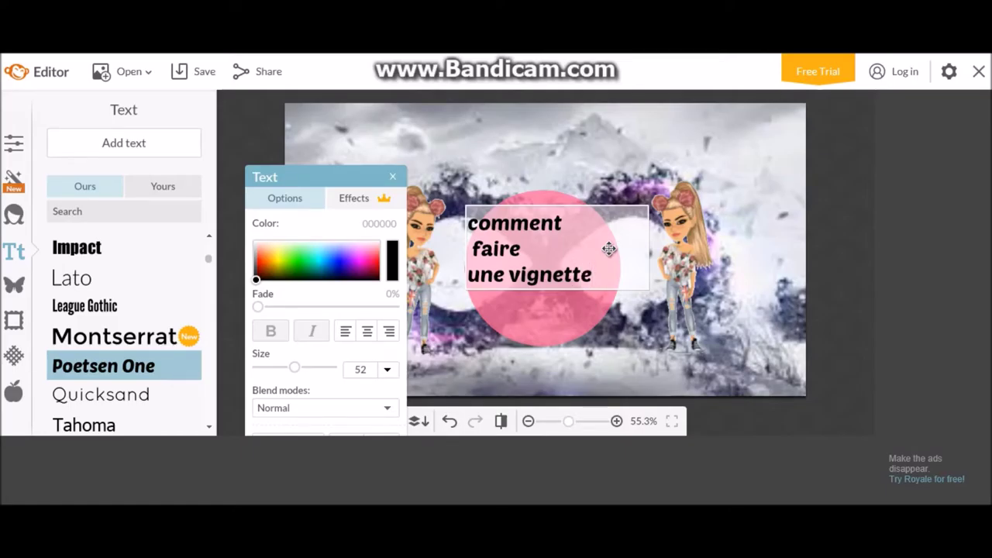
{"action": "type", "text": ","}
{"action": "key", "text": "BackSpace"}
{"action": "type", "text": "?"}
Move the title so it sits inside the pink circle, and leave everything deselected.
{"action": "left_click", "coordinate": [606, 139]}
{"action": "mouse_move", "coordinate": [548, 265]}
{"action": "left_mouse_down"}
{"action": "mouse_move", "coordinate": [575, 275]}
{"action": "mouse_move", "coordinate": [563, 275]}
{"action": "left_mouse_up"}
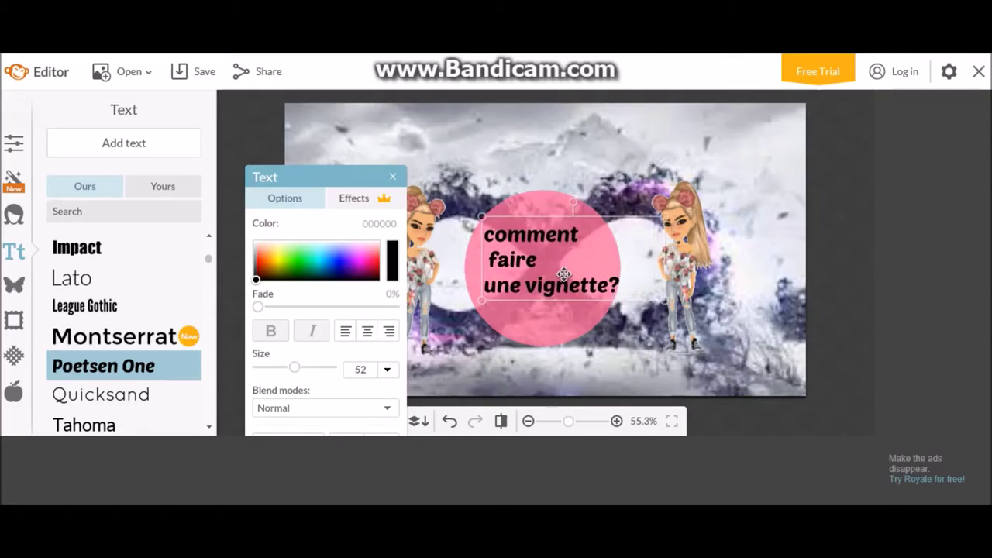
{"action": "left_click", "coordinate": [551, 193]}
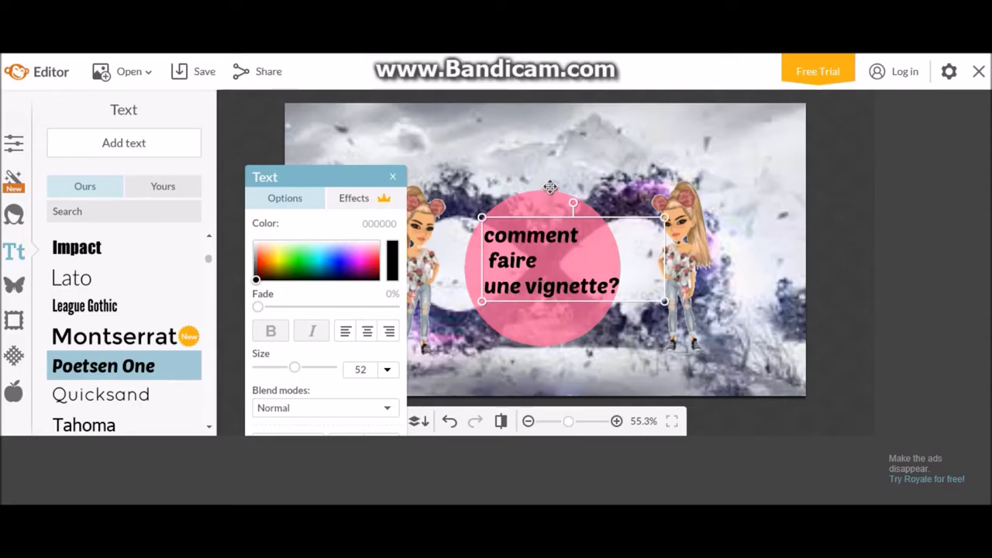
{"action": "left_click", "coordinate": [542, 171]}
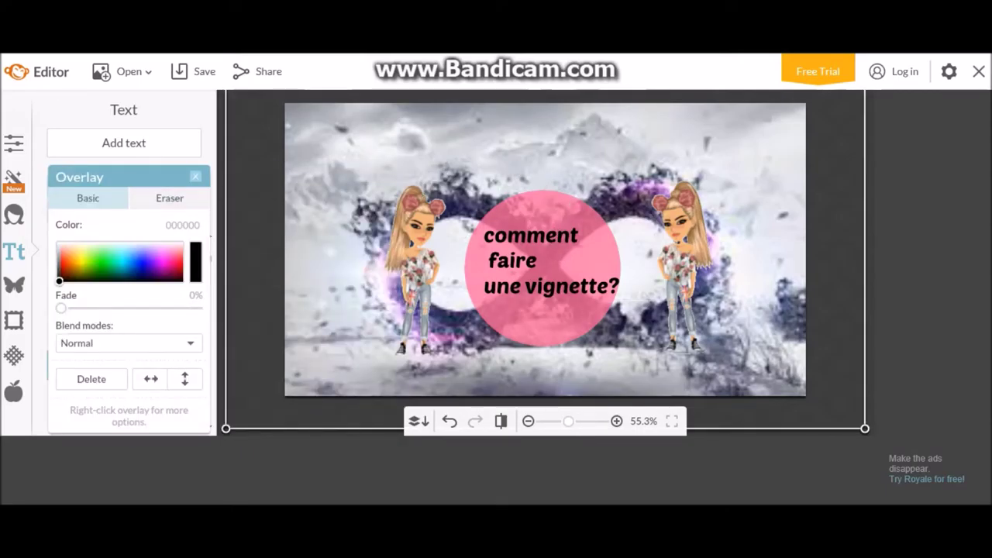
{"action": "left_click", "coordinate": [195, 177]}
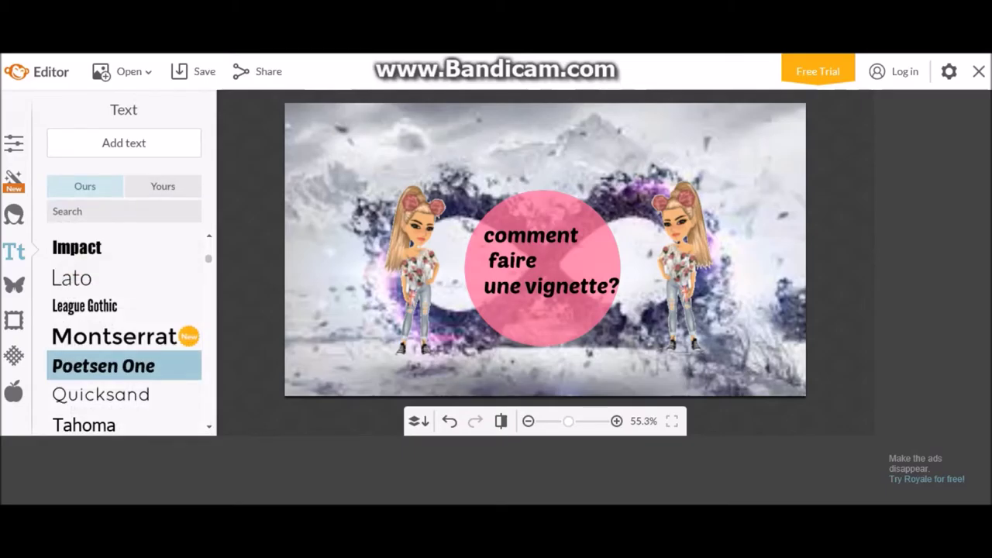
Try smiley2.jpg as a custom overlay on the pink circle, and delete that overlay.
{"action": "left_click", "coordinate": [14, 284]}
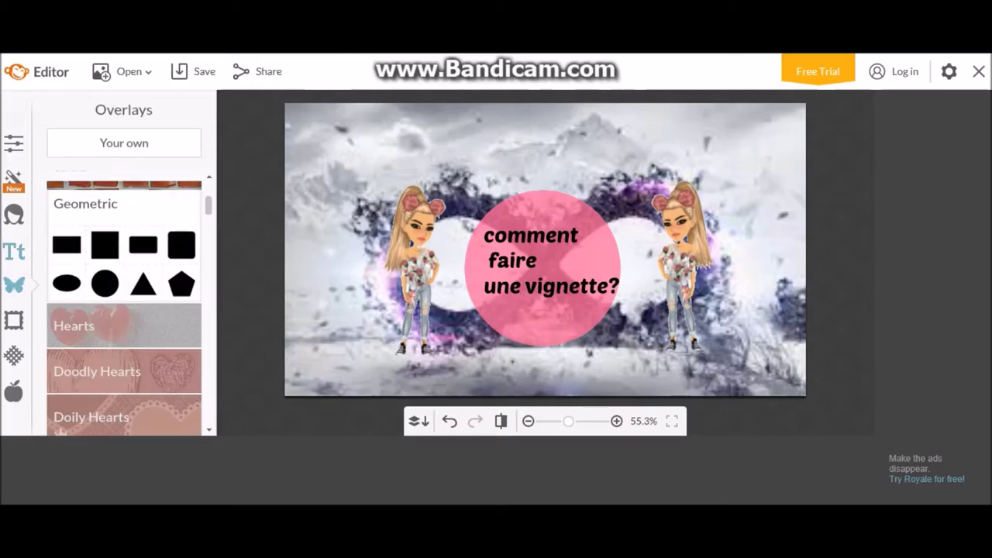
{"action": "left_click", "coordinate": [124, 143]}
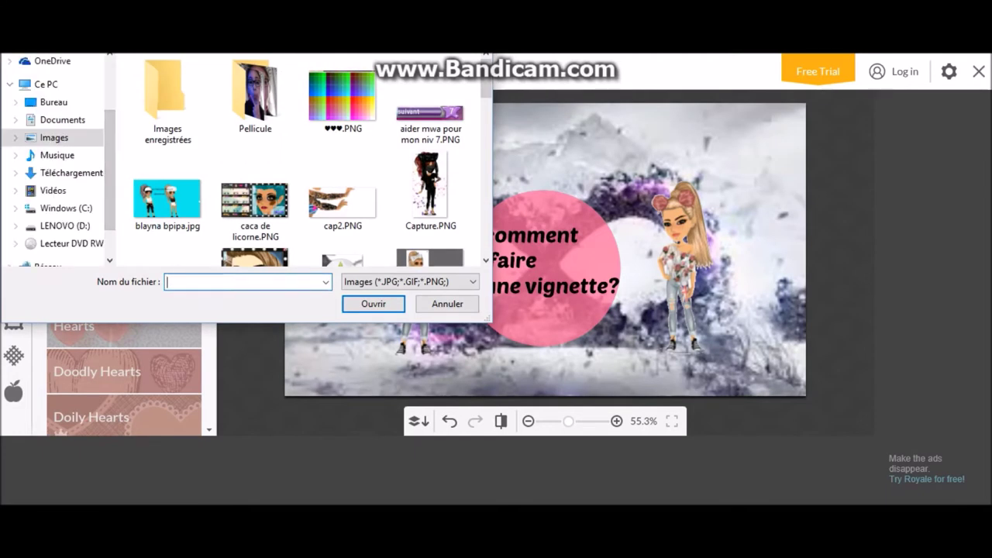
{"action": "scroll", "coordinate": [298, 159], "scroll_direction": "down", "scroll_amount": 5}
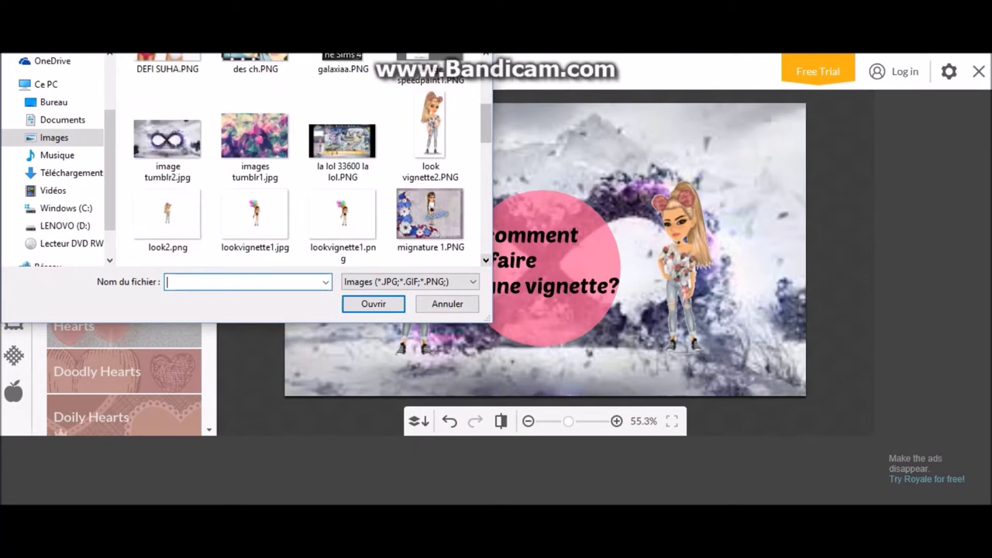
{"action": "scroll", "coordinate": [298, 159], "scroll_direction": "down", "scroll_amount": 1}
{"action": "scroll", "coordinate": [298, 158], "scroll_direction": "down", "scroll_amount": 1}
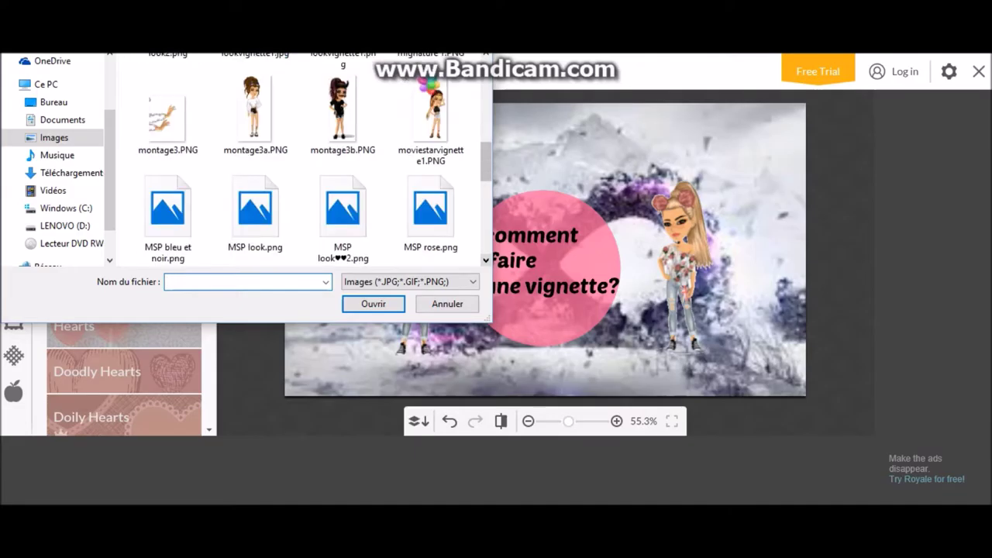
{"action": "scroll", "coordinate": [299, 158], "scroll_direction": "down", "scroll_amount": 1}
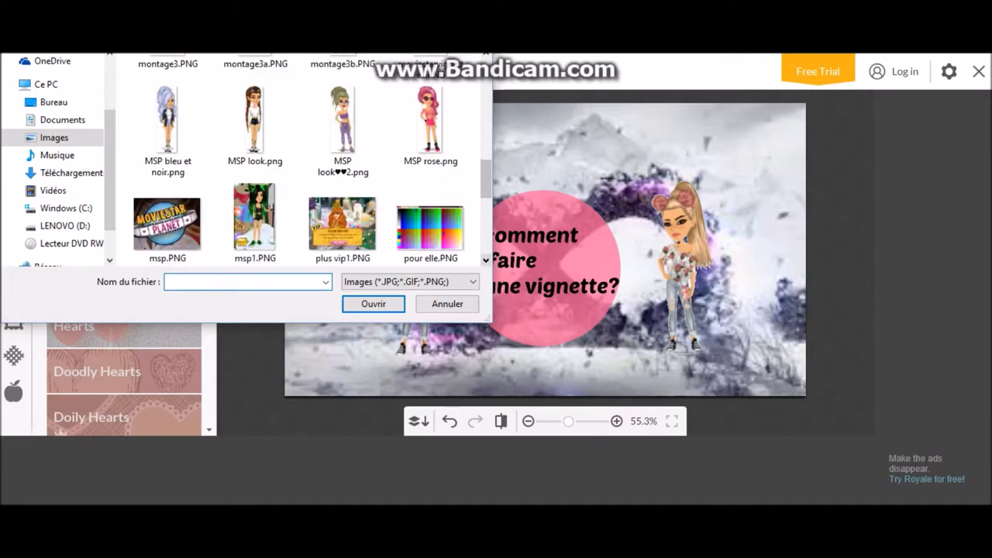
{"action": "scroll", "coordinate": [299, 159], "scroll_direction": "down", "scroll_amount": 1}
{"action": "scroll", "coordinate": [299, 158], "scroll_direction": "down", "scroll_amount": 1}
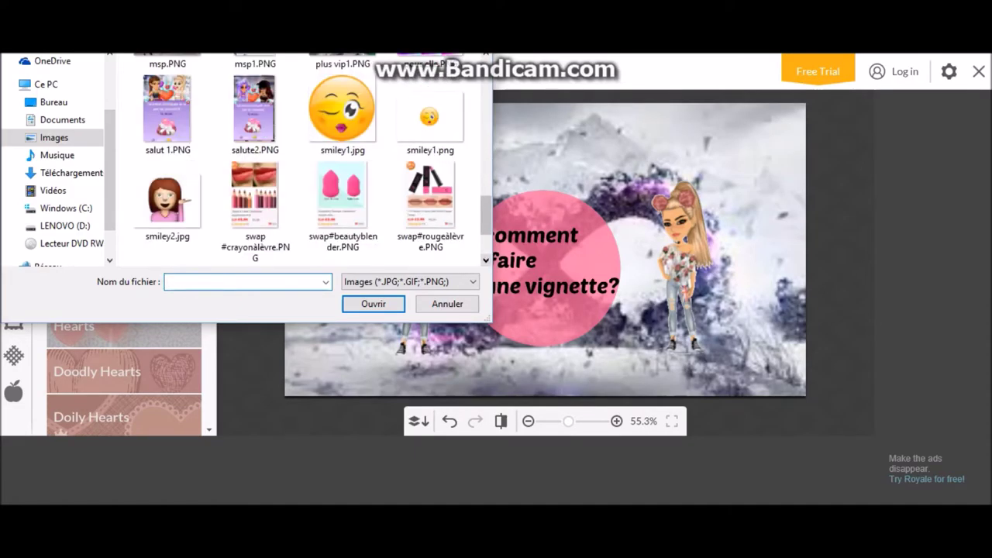
{"action": "scroll", "coordinate": [298, 158], "scroll_direction": "down", "scroll_amount": 1}
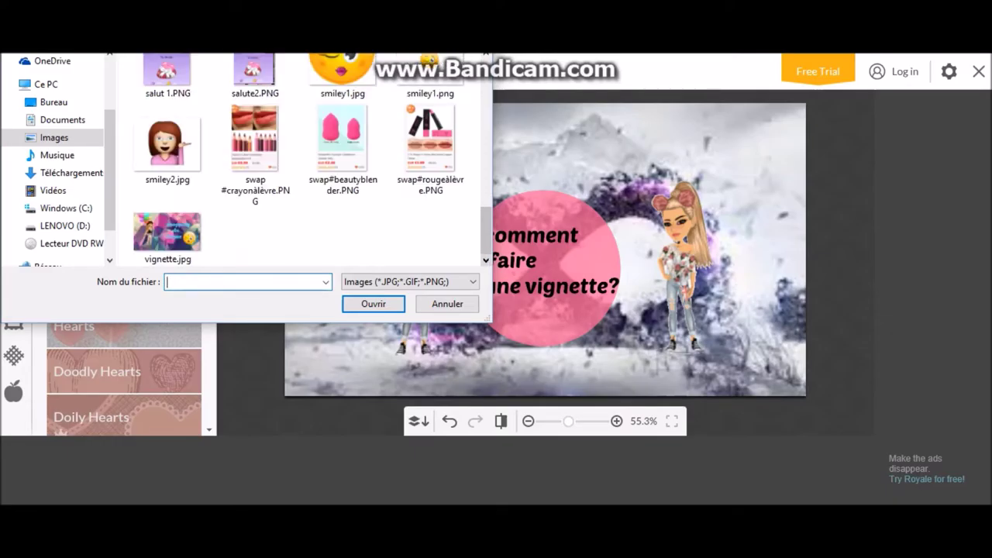
{"action": "left_click", "coordinate": [174, 146]}
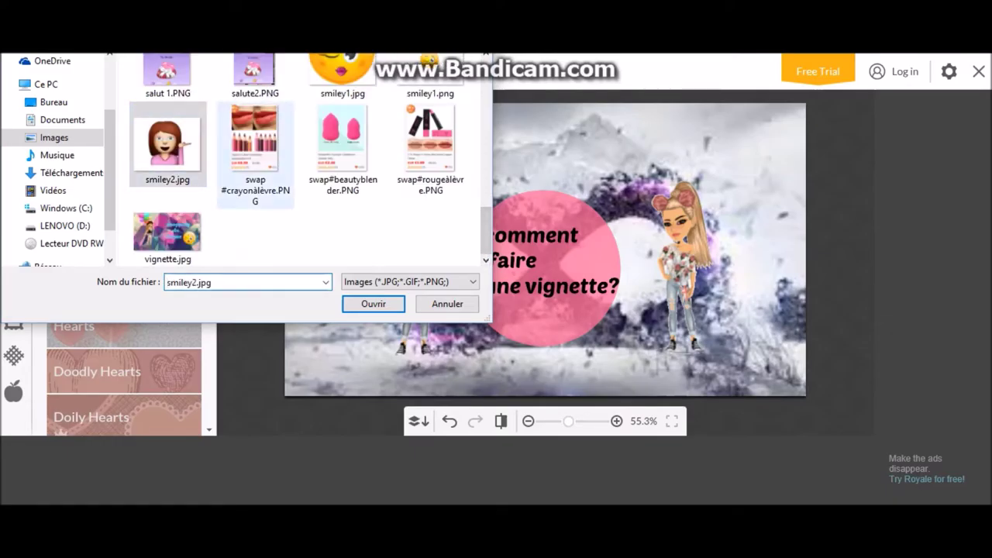
{"action": "left_click", "coordinate": [373, 304]}
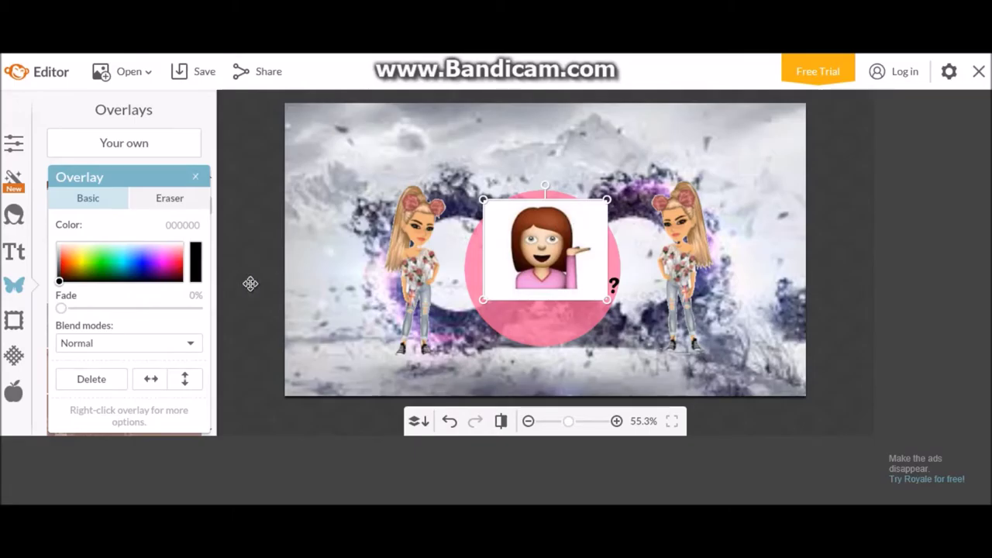
{"action": "left_click", "coordinate": [92, 378]}
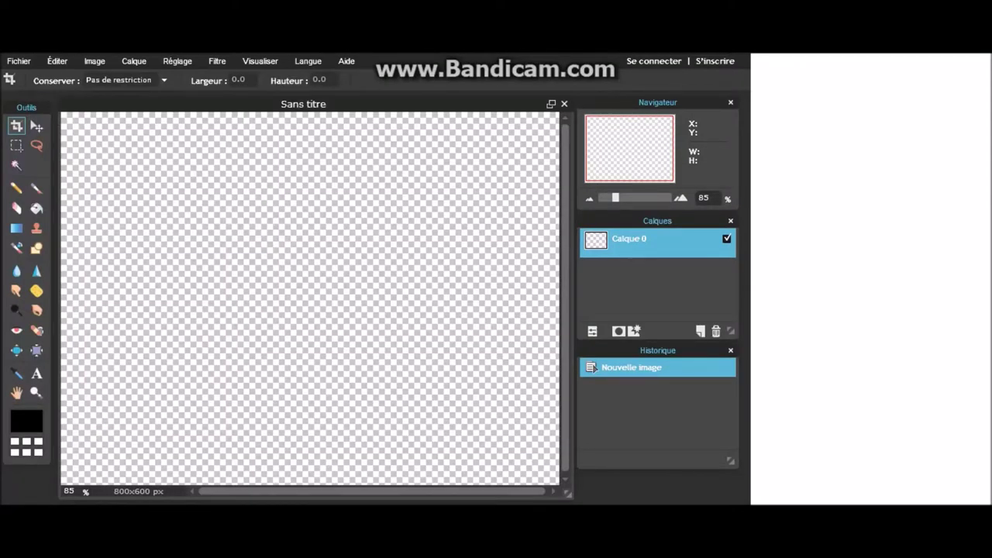
Switch to Pixlr Editor and import smiley2.jpg as a new layer in the blank transparent image.
{"action": "left_click", "coordinate": [95, 61]}
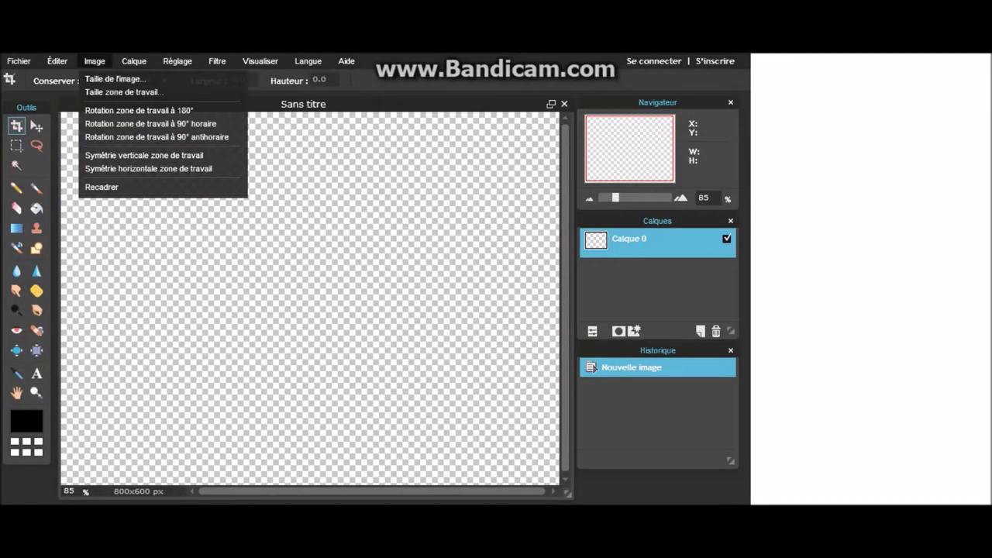
{"action": "left_click", "coordinate": [134, 61]}
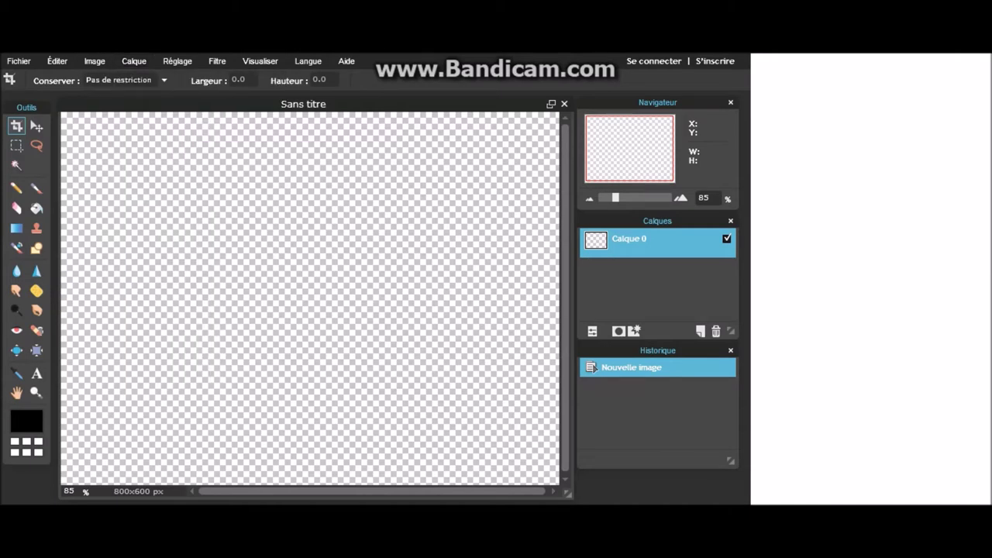
{"action": "left_click", "coordinate": [135, 61]}
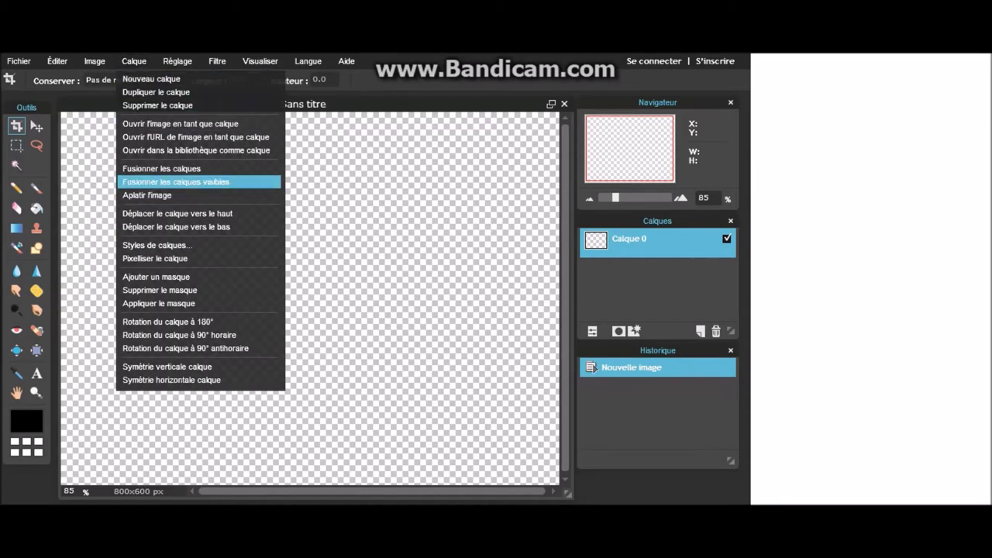
{"action": "left_click", "coordinate": [182, 123]}
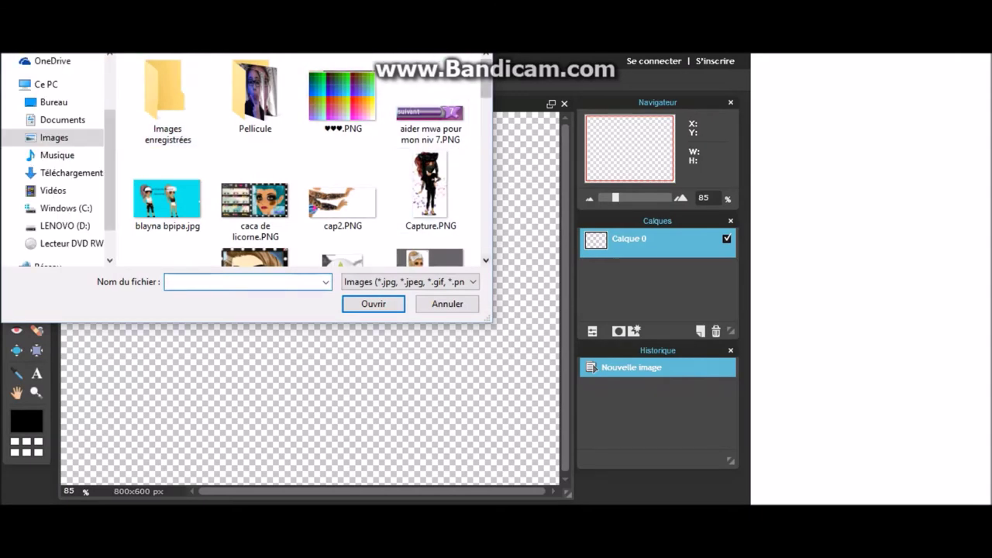
{"action": "scroll", "coordinate": [298, 158], "scroll_direction": "down", "scroll_amount": 4}
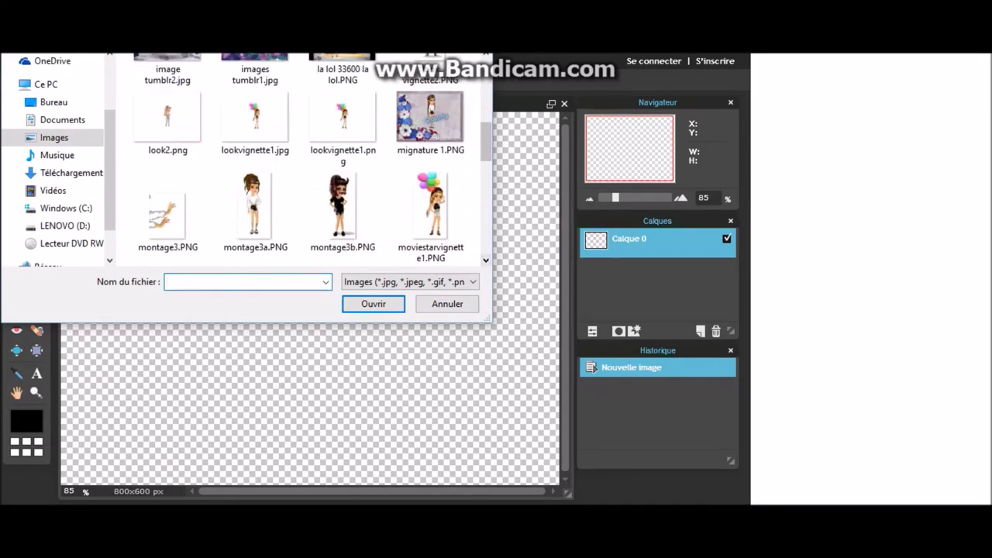
{"action": "scroll", "coordinate": [298, 159], "scroll_direction": "down", "scroll_amount": 5}
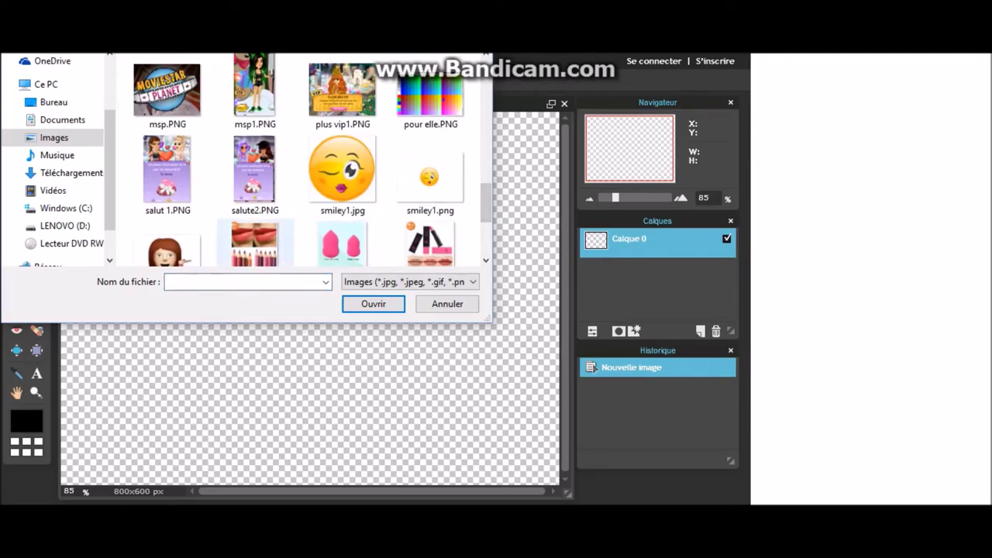
{"action": "left_click", "coordinate": [167, 251]}
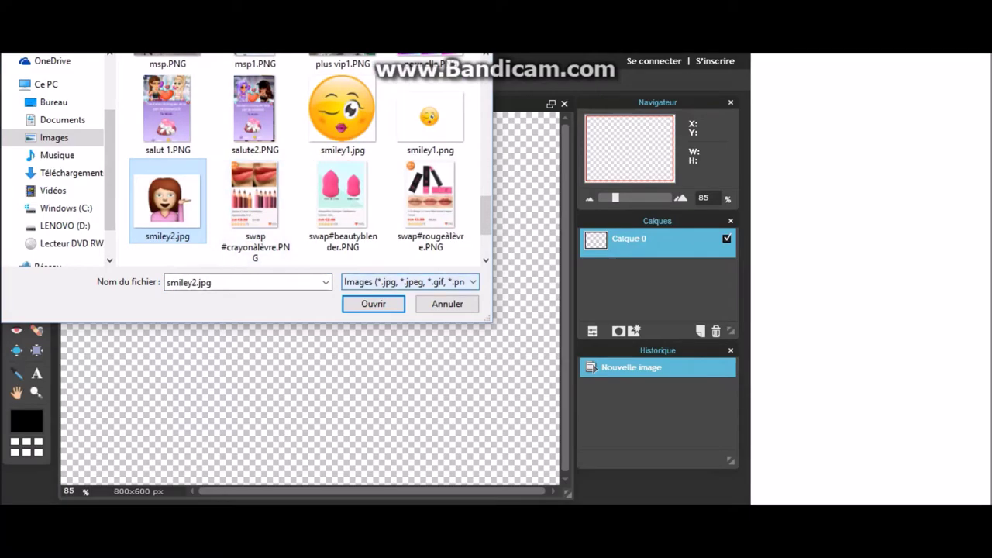
{"action": "left_click", "coordinate": [374, 303]}
{"action": "left_click_drag", "start_coordinate": [369, 304], "coordinate": [419, 307]}
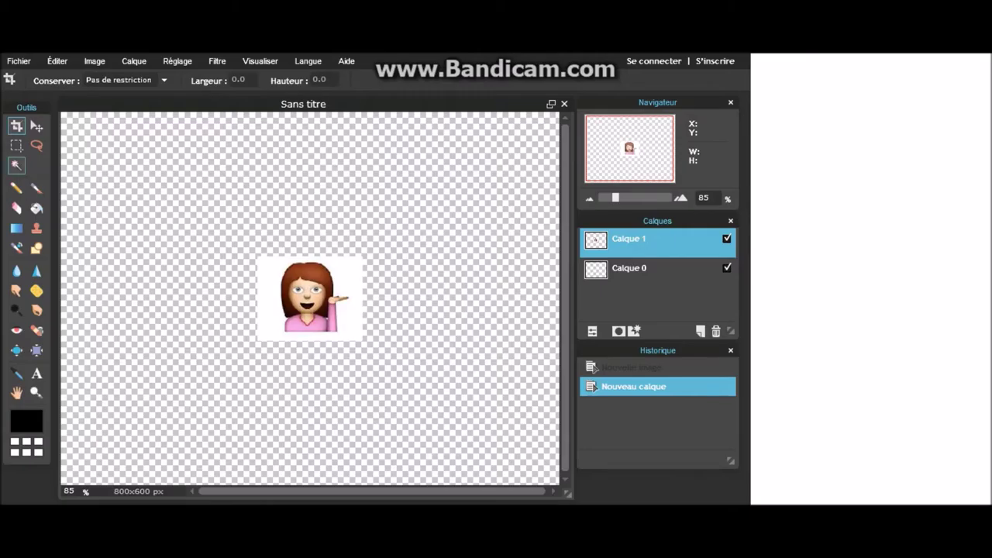
Remove the white background around the emoji with the magic wand, and select the area beside its raised arm.
{"action": "left_click", "coordinate": [16, 165]}
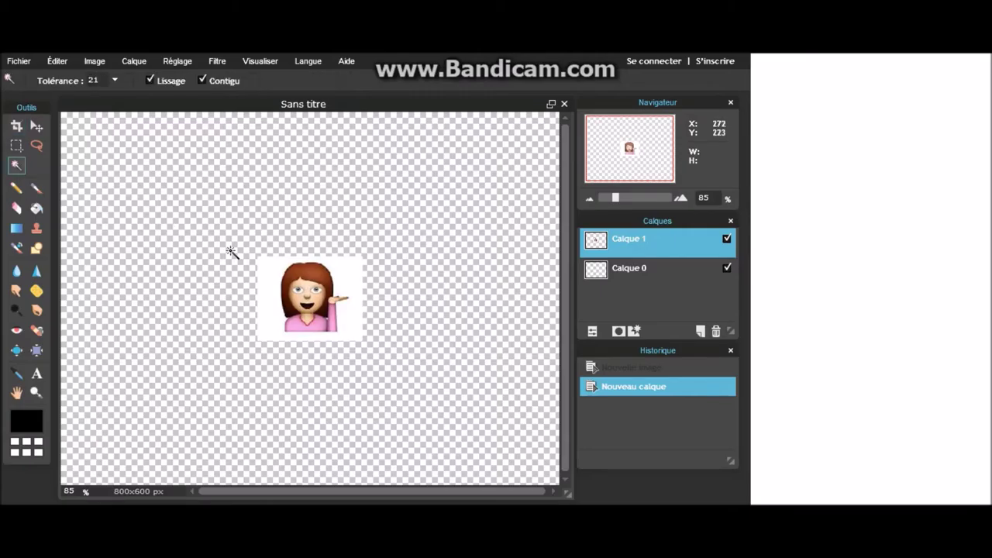
{"action": "left_click", "coordinate": [264, 271]}
{"action": "key", "text": "Delete"}
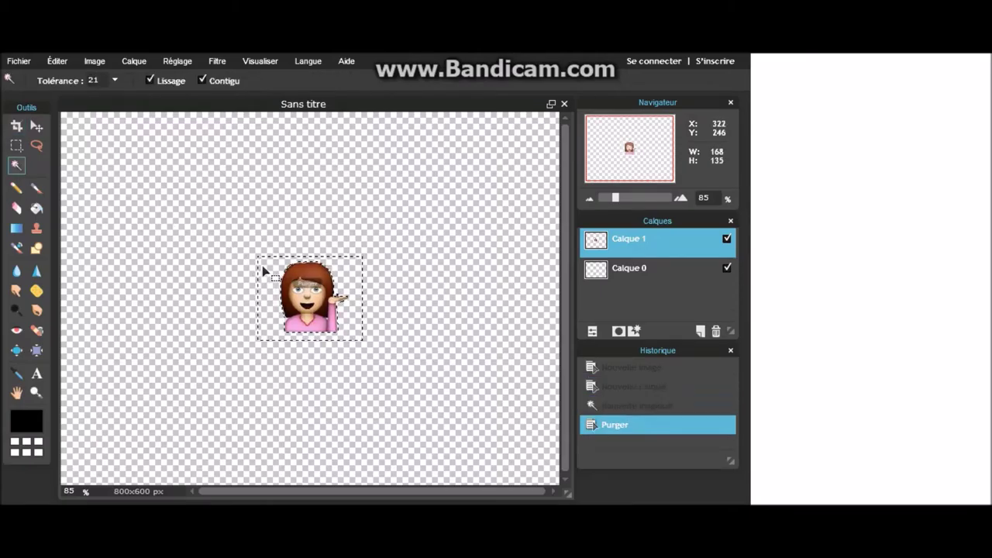
{"action": "left_click", "coordinate": [329, 318]}
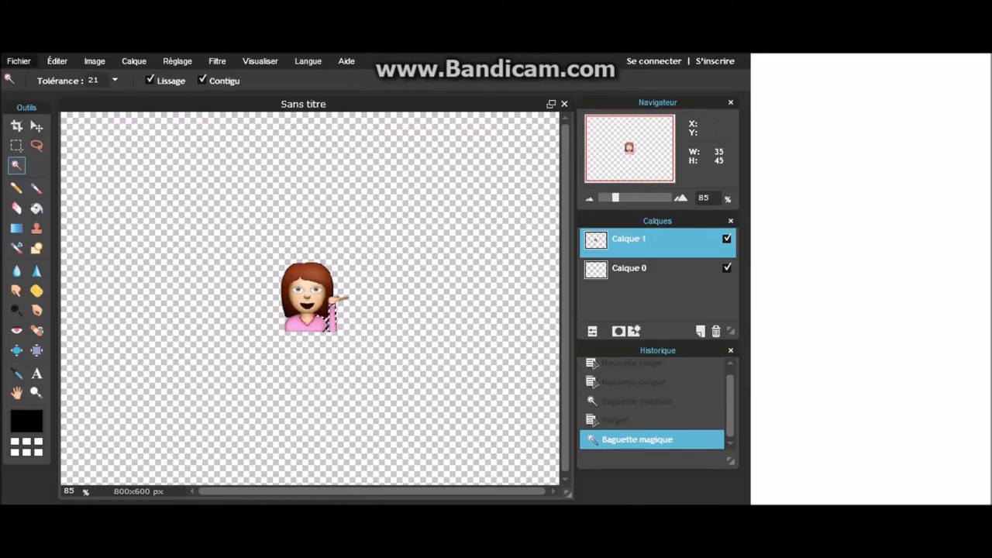
Save the cut-out emoji to the computer as a transparent PNG named smiley2.
{"action": "left_click", "coordinate": [18, 60]}
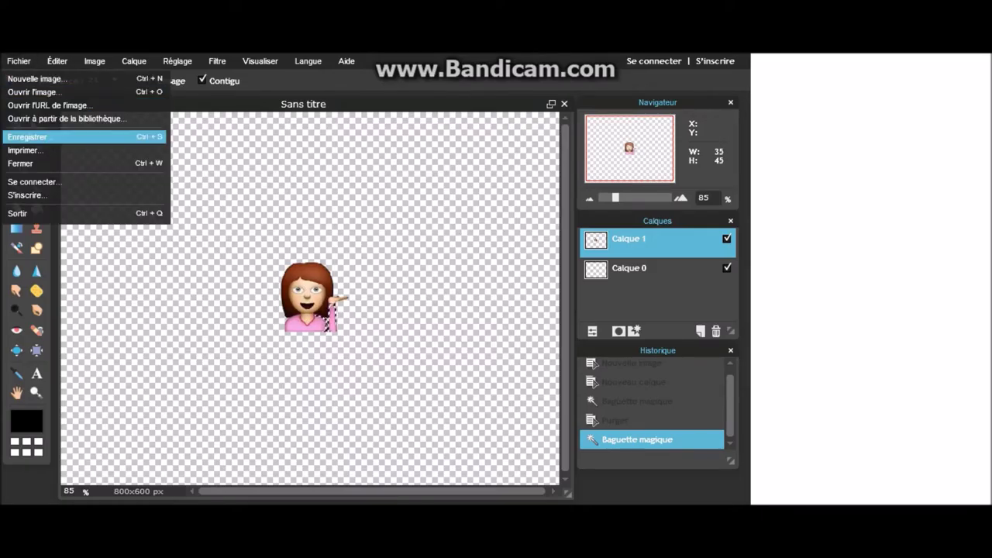
{"action": "left_click", "coordinate": [27, 136]}
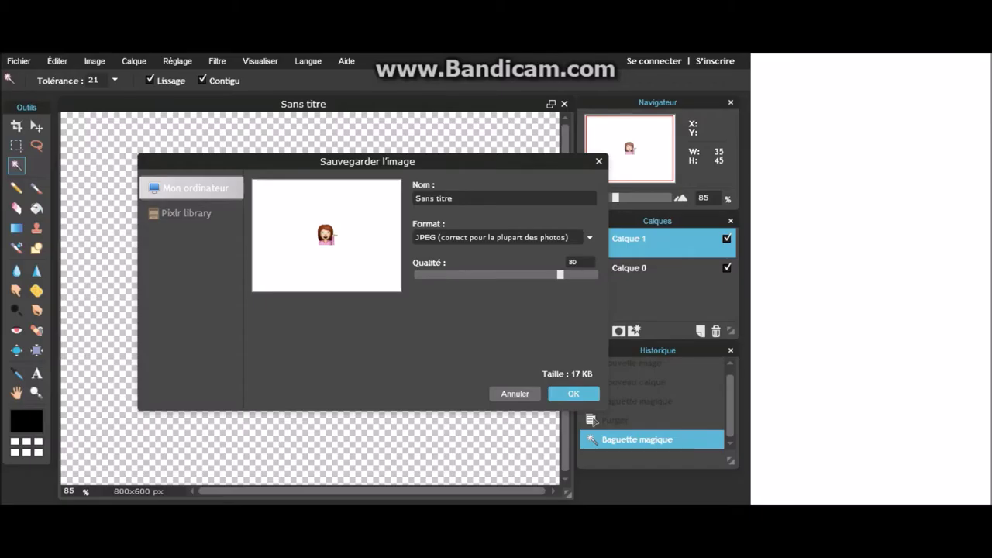
{"action": "left_click", "coordinate": [589, 237]}
{"action": "left_click", "coordinate": [478, 265]}
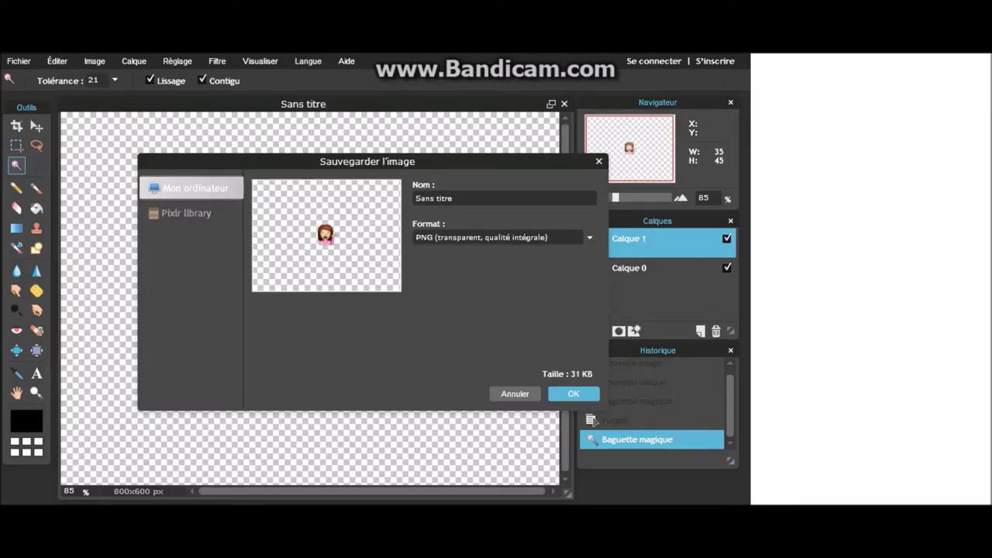
{"action": "key", "text": "BackSpace"}
{"action": "key", "text": "BackSpace"}
{"action": "key", "text": "BackSpace"}
{"action": "key", "text": "BackSpace"}
{"action": "key", "text": "BackSpace"}
{"action": "key", "text": "BackSpace"}
{"action": "key", "text": "BackSpace"}
{"action": "key", "text": "BackSpace"}
{"action": "key", "text": "BackSpace"}
{"action": "key", "text": "Return"}
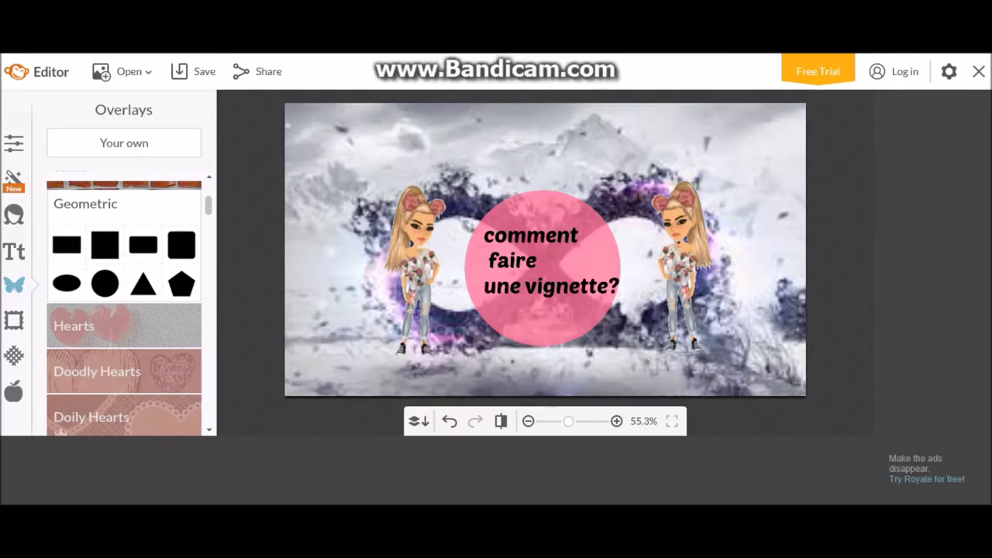
Switch to PicMonkey, add smiley2.png as a custom overlay and place the emoji at the pink circle's upper edge.
{"action": "left_click", "coordinate": [124, 143]}
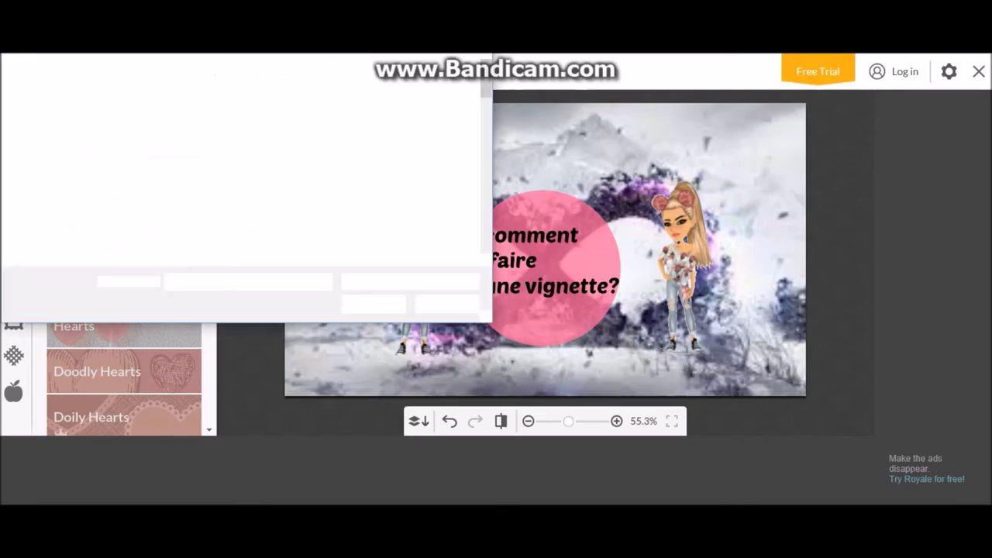
{"action": "scroll", "coordinate": [298, 155], "scroll_direction": "down", "scroll_amount": 5}
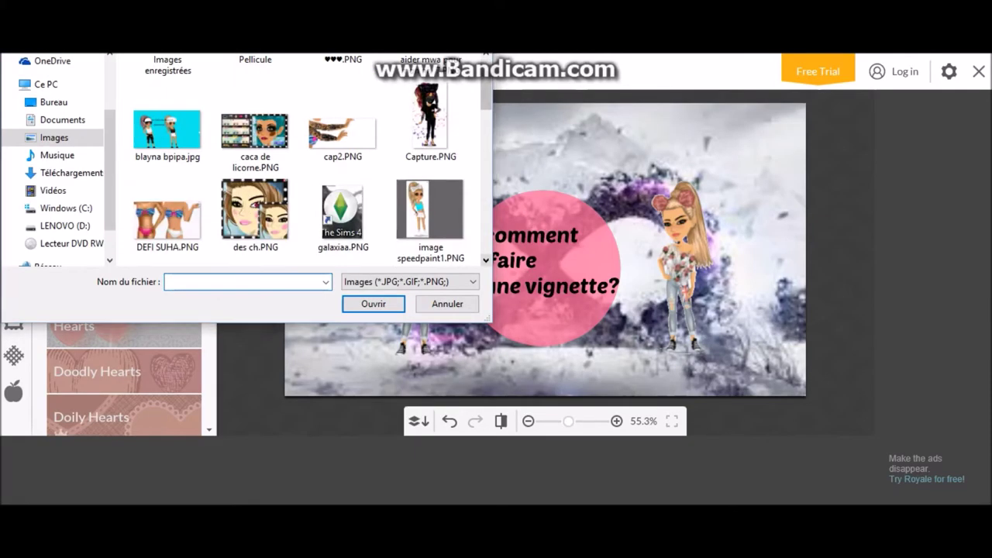
{"action": "scroll", "coordinate": [299, 159], "scroll_direction": "down", "scroll_amount": 4}
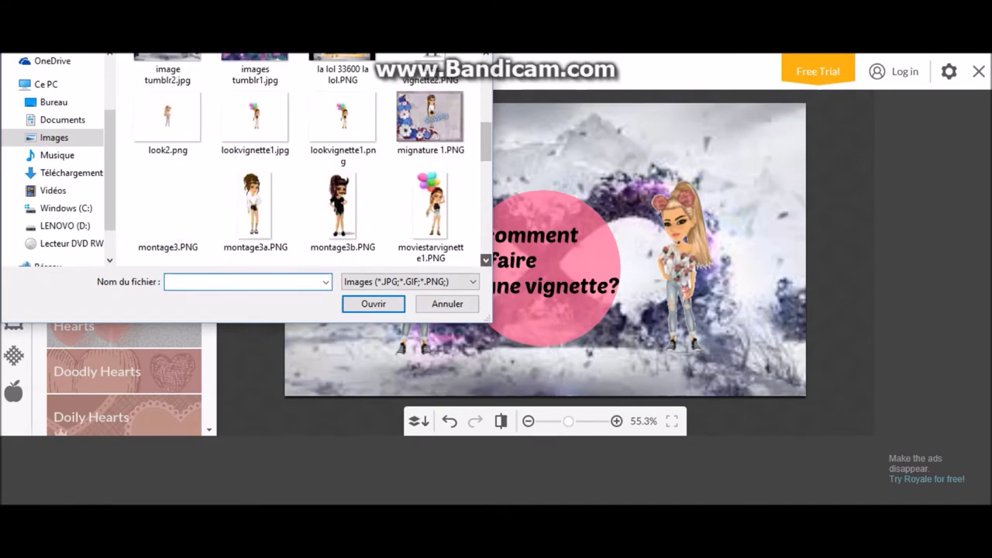
{"action": "scroll", "coordinate": [341, 194], "scroll_direction": "down", "scroll_amount": 4}
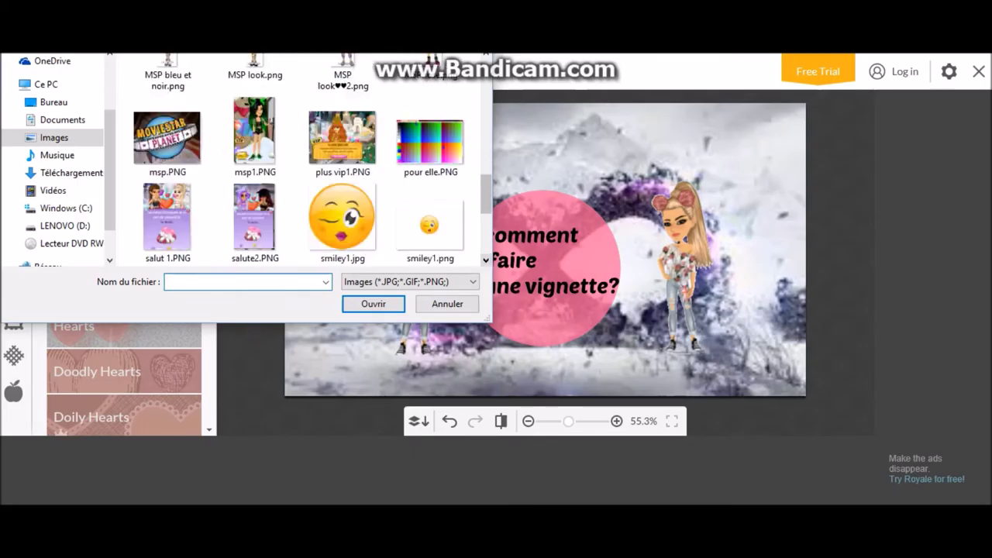
{"action": "left_click", "coordinate": [256, 205]}
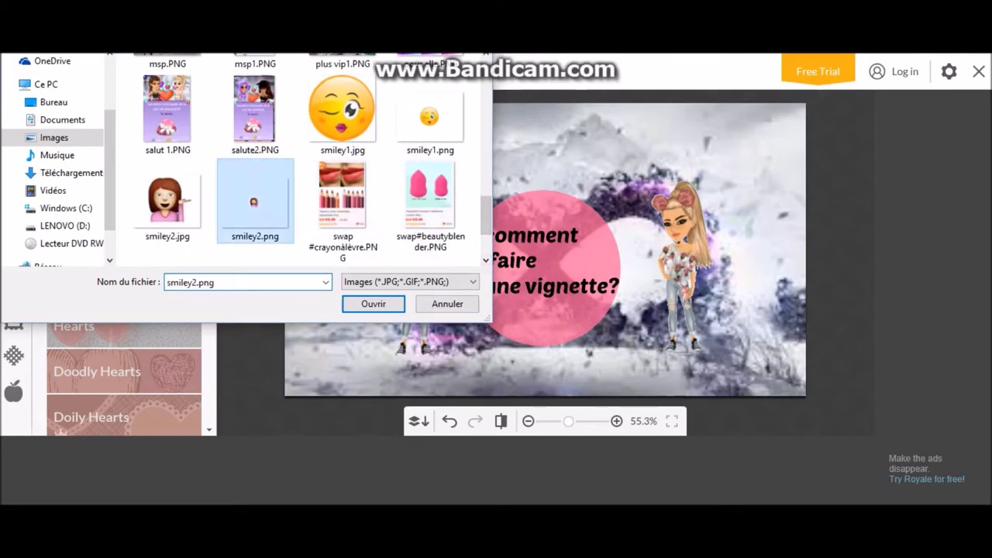
{"action": "left_click", "coordinate": [373, 303]}
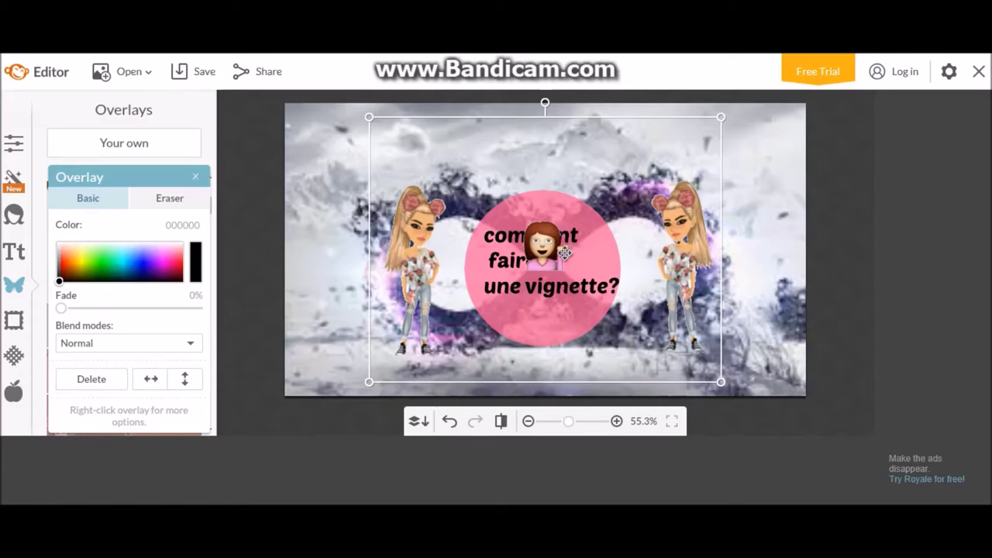
{"action": "left_click_drag", "start_coordinate": [539, 242], "coordinate": [536, 167]}
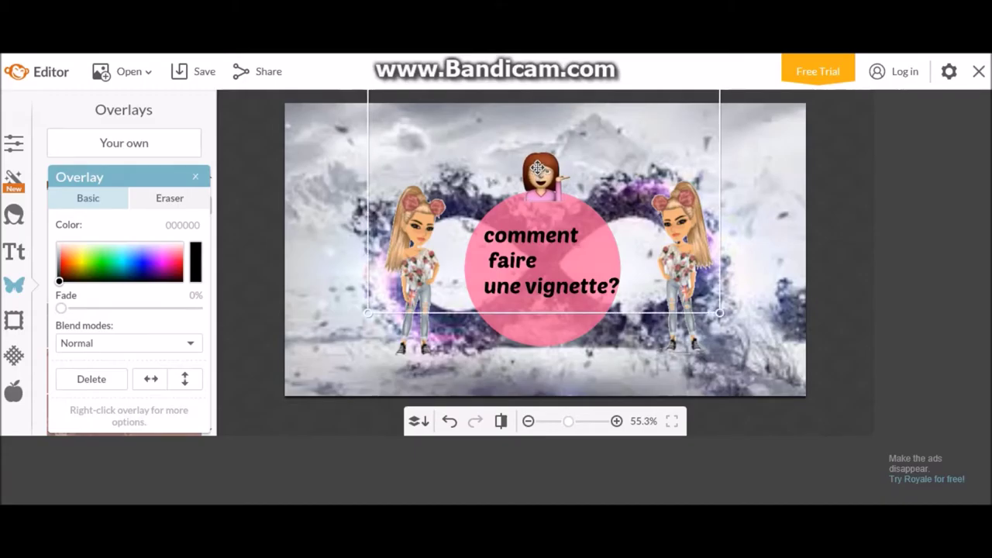
Duplicate the emoji overlay and place the copy at the pink circle's lower edge.
{"action": "right_click", "coordinate": [537, 169]}
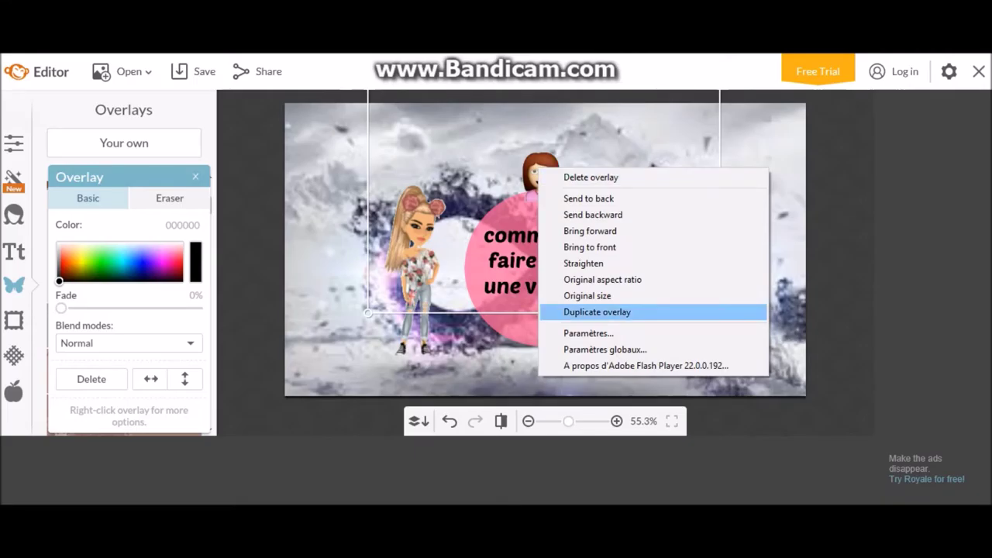
{"action": "left_click", "coordinate": [596, 311]}
{"action": "left_click_drag", "start_coordinate": [563, 198], "coordinate": [555, 355]}
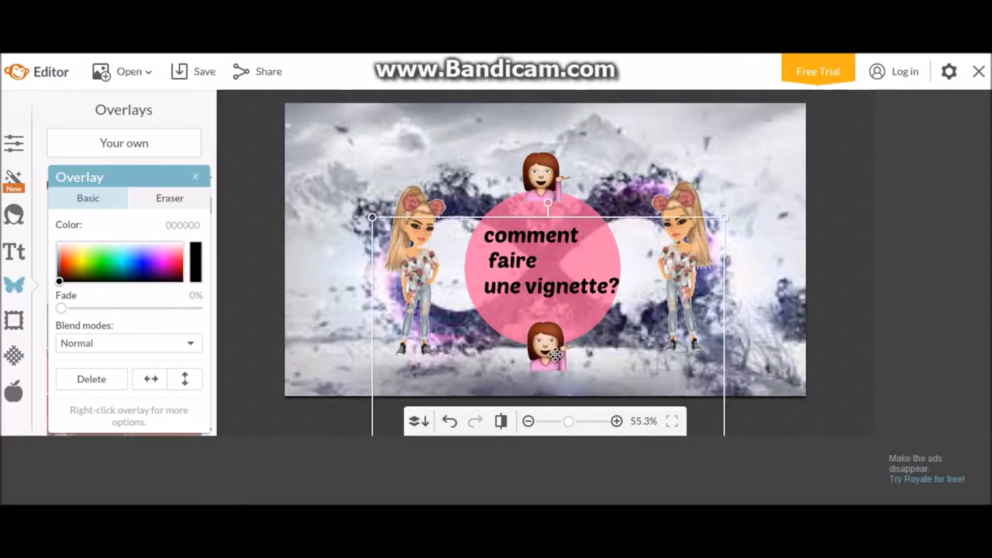
Duplicate the lower emoji overlay and place the copy at the pink circle's right edge.
{"action": "right_click", "coordinate": [555, 355]}
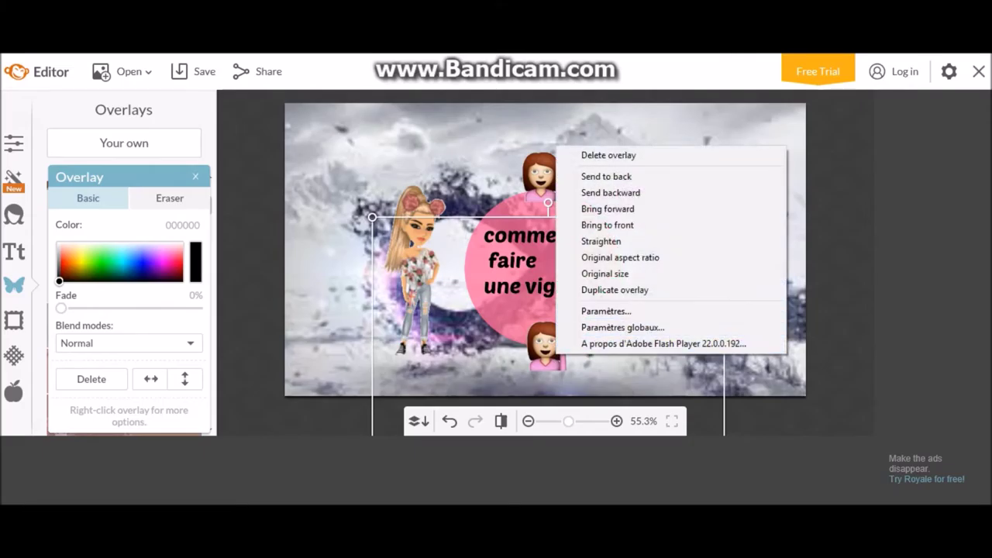
{"action": "left_click", "coordinate": [614, 290]}
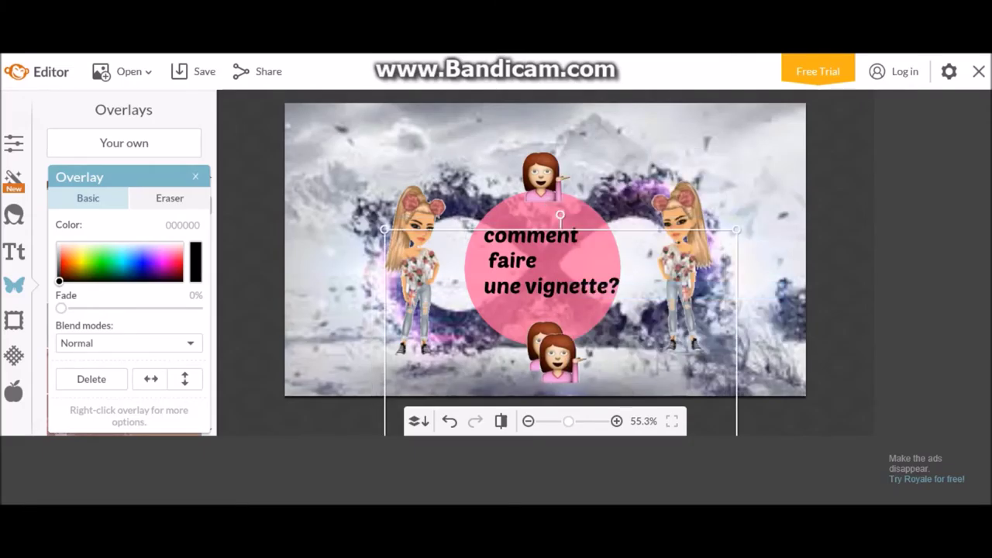
{"action": "left_click_drag", "start_coordinate": [557, 345], "coordinate": [623, 247]}
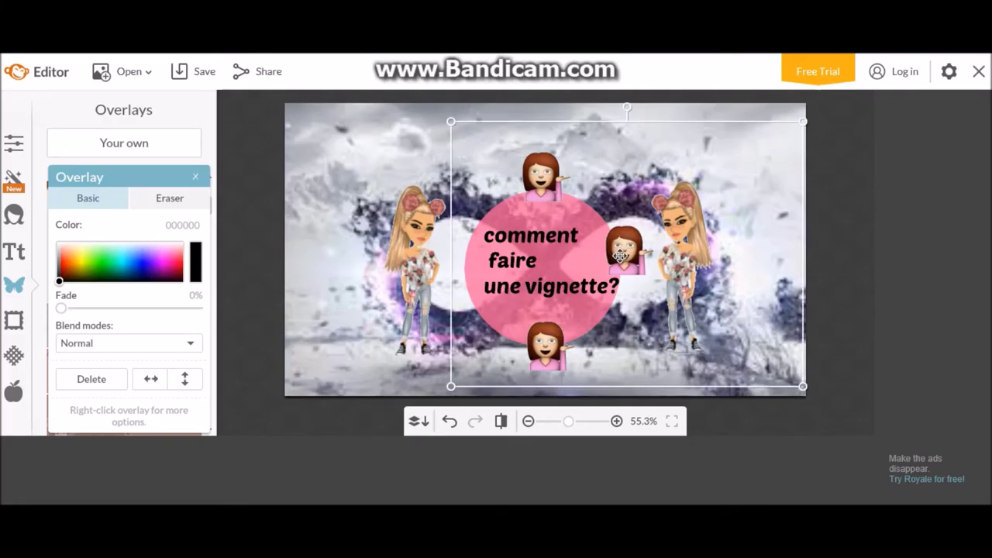
Duplicate the emoji at the circle's right edge and align the copy at the circle's left edge, level with it.
{"action": "right_click", "coordinate": [620, 255]}
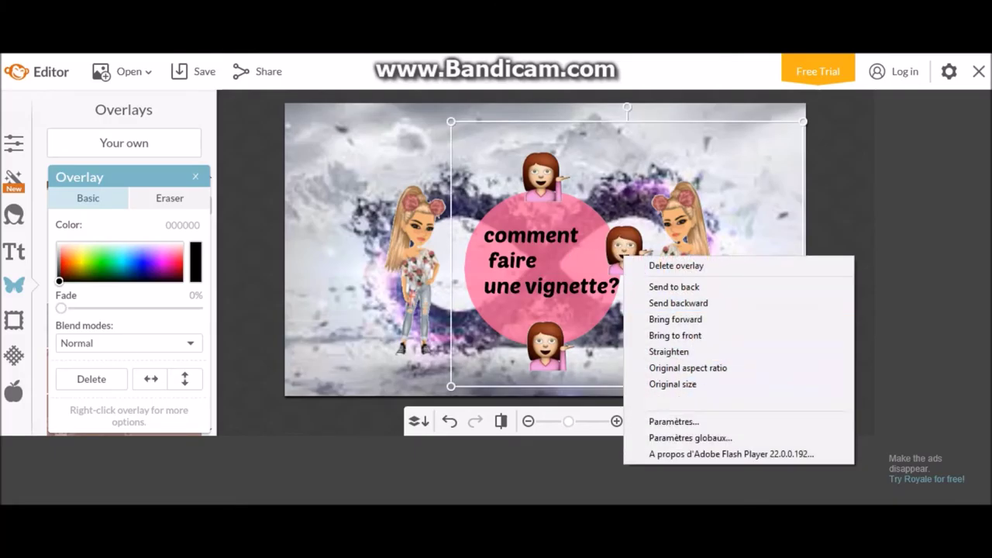
{"action": "left_click", "coordinate": [673, 400]}
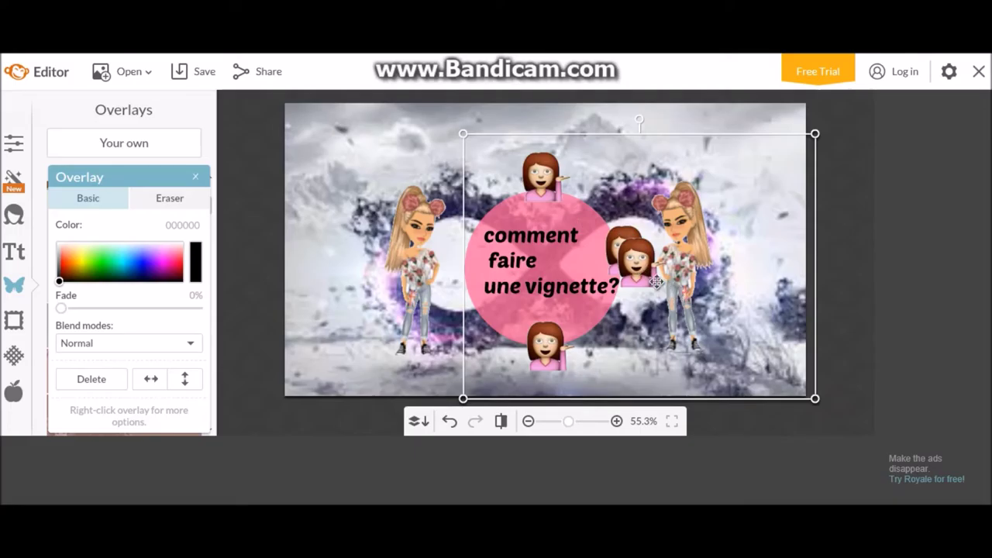
{"action": "left_click_drag", "start_coordinate": [647, 270], "coordinate": [475, 263]}
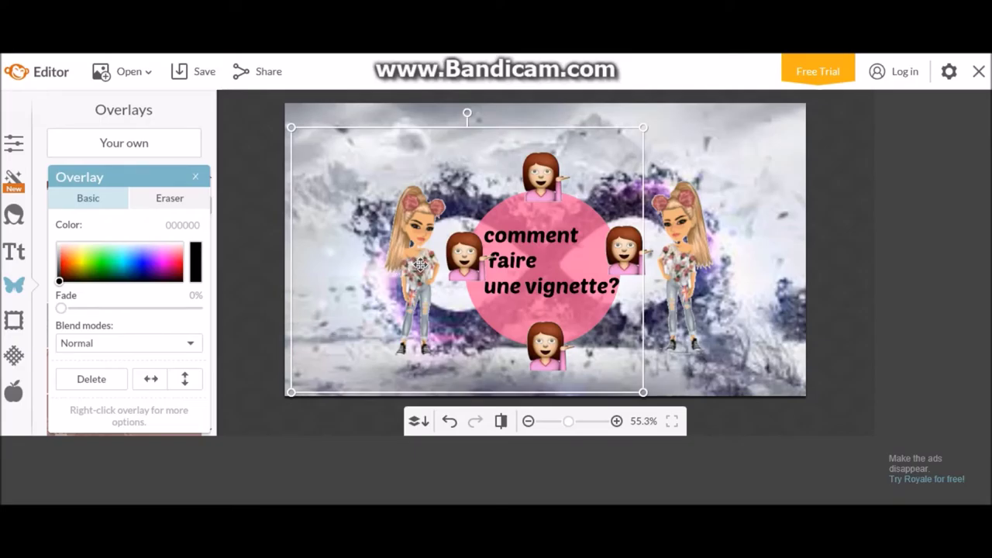
{"action": "left_click_drag", "start_coordinate": [473, 255], "coordinate": [466, 256]}
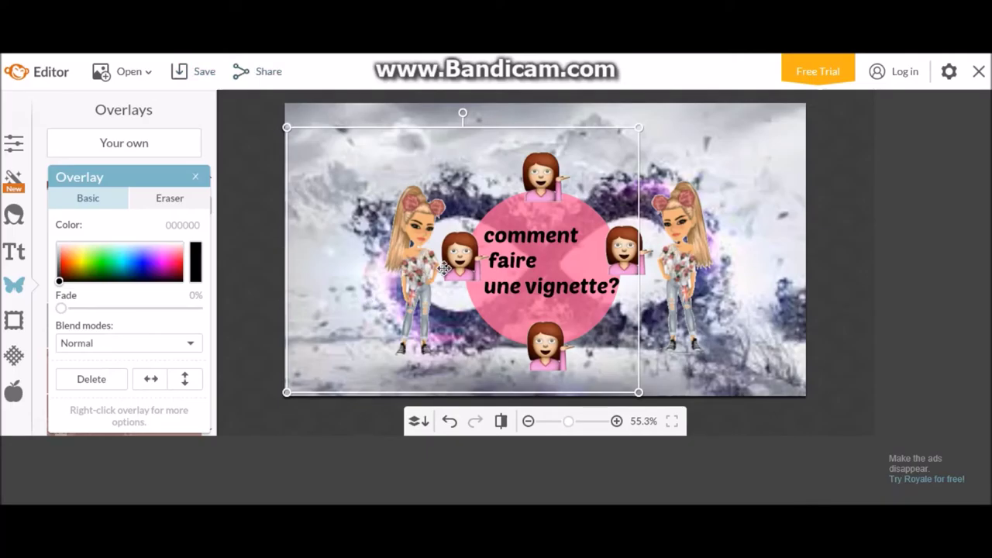
{"action": "left_click_drag", "start_coordinate": [404, 271], "coordinate": [405, 264]}
{"action": "left_click", "coordinate": [405, 264]}
{"action": "mouse_move", "coordinate": [414, 289]}
{"action": "left_mouse_down"}
{"action": "mouse_move", "coordinate": [416, 310]}
{"action": "mouse_move", "coordinate": [413, 296]}
{"action": "left_mouse_up"}
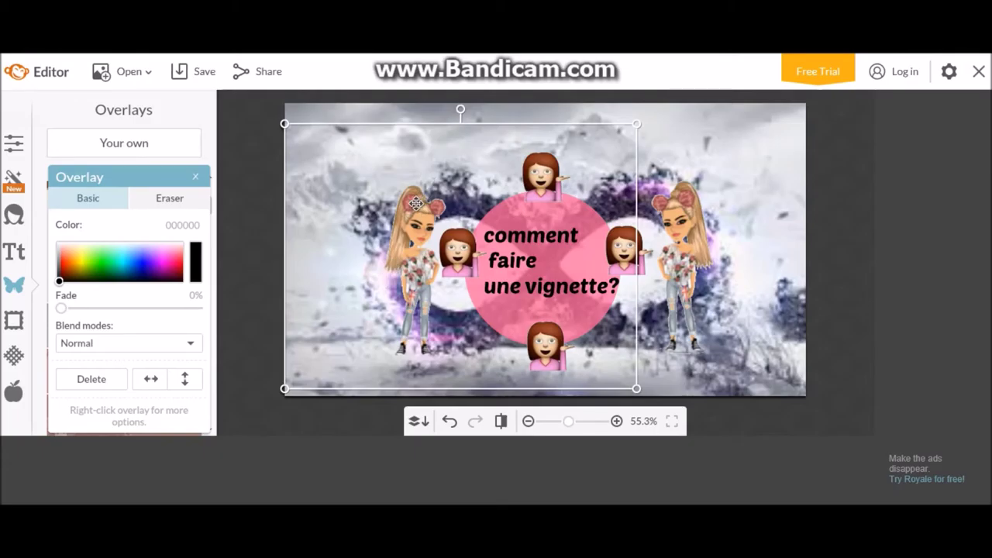
{"action": "mouse_move", "coordinate": [416, 203]}
{"action": "left_mouse_down"}
{"action": "mouse_move", "coordinate": [417, 213]}
{"action": "mouse_move", "coordinate": [416, 199]}
{"action": "left_mouse_up"}
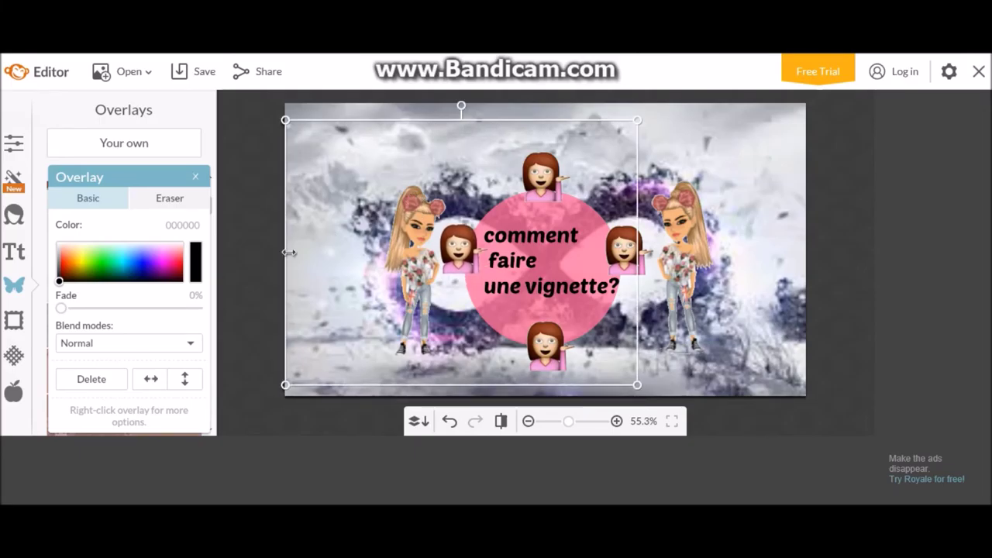
Move the left character slightly outward, away from the emoji beside it, and deselect the overlay.
{"action": "left_click", "coordinate": [241, 276]}
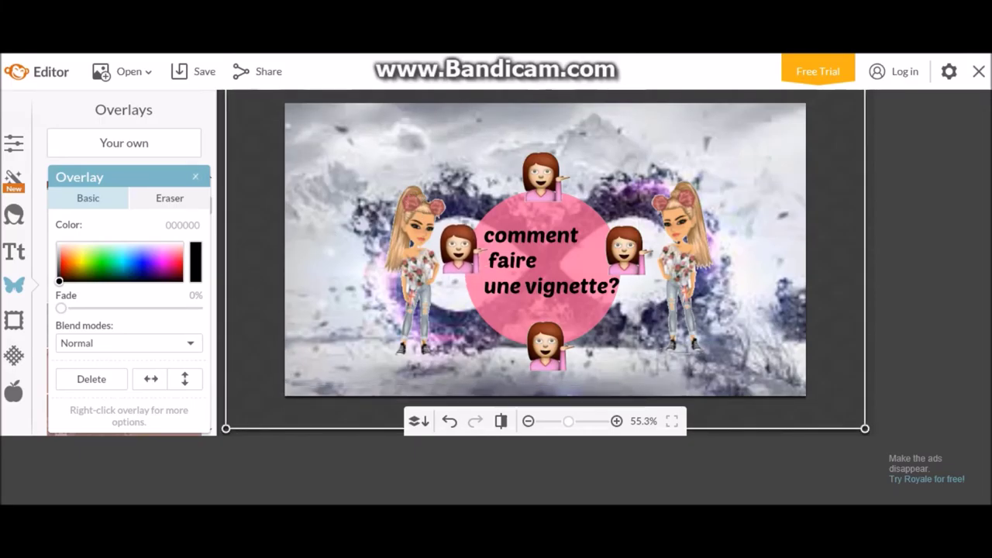
{"action": "left_click", "coordinate": [196, 176]}
{"action": "left_click", "coordinate": [418, 254]}
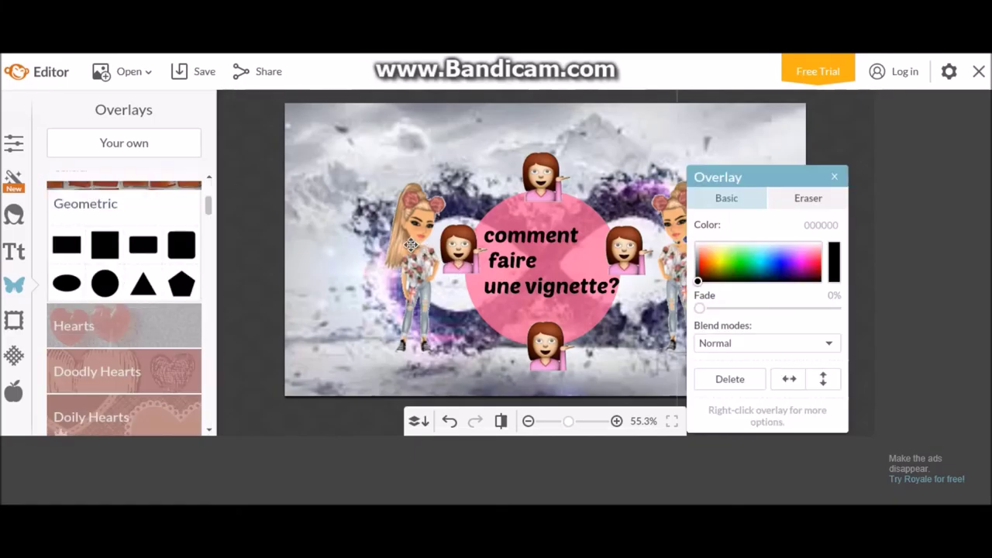
{"action": "left_click_drag", "start_coordinate": [411, 244], "coordinate": [402, 235]}
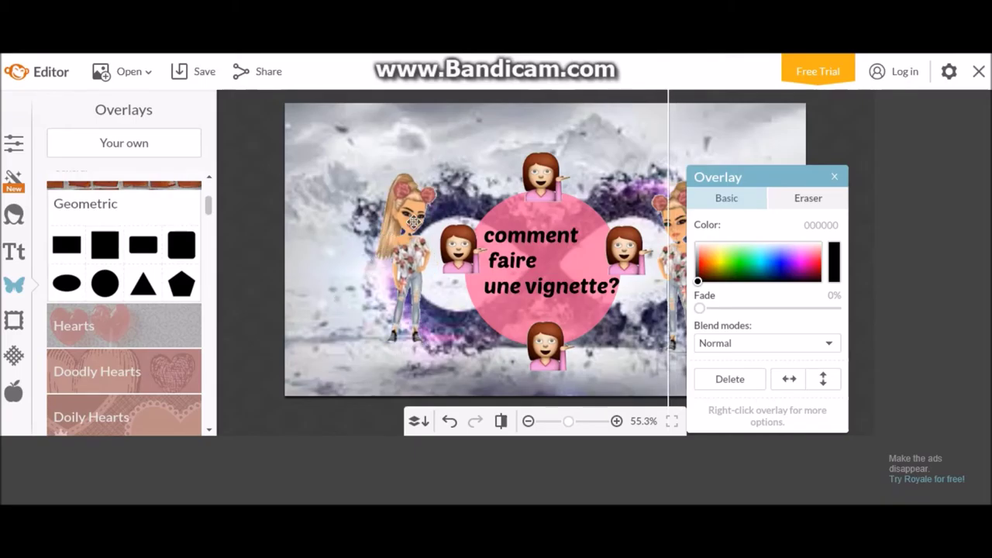
{"action": "mouse_move", "coordinate": [414, 212]}
{"action": "left_mouse_down"}
{"action": "mouse_move", "coordinate": [419, 227]}
{"action": "mouse_move", "coordinate": [414, 213]}
{"action": "left_mouse_up"}
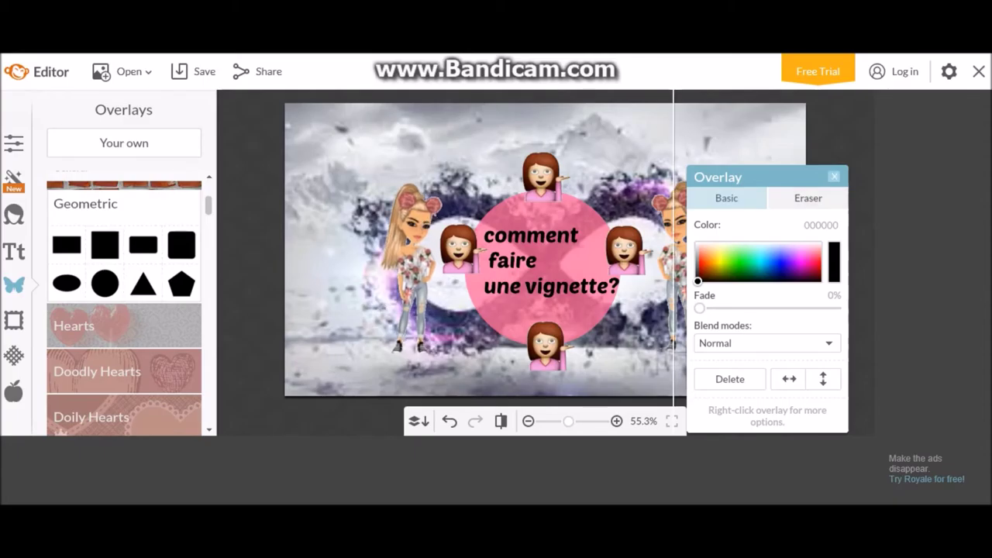
{"action": "left_click", "coordinate": [833, 177]}
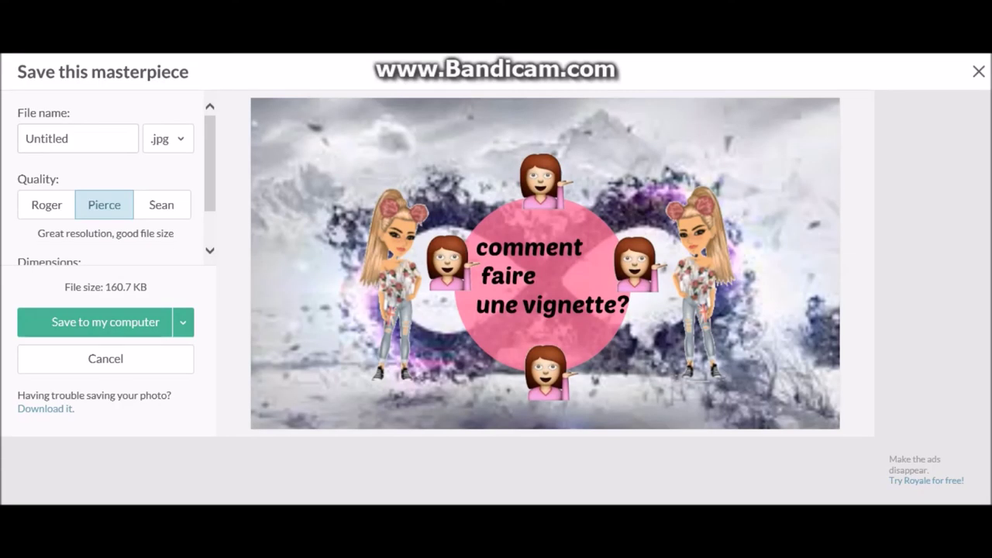
Save the finished thumbnail to the computer as a .jpg file named vignette2.
{"action": "left_click", "coordinate": [87, 138]}
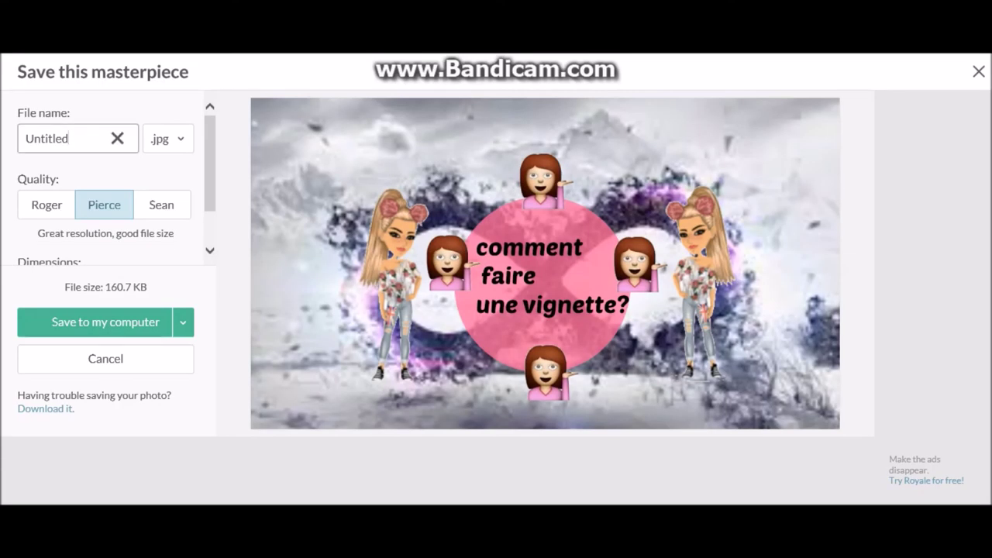
{"action": "key", "text": "BackSpace"}
{"action": "key", "text": "BackSpace"}
{"action": "key", "text": "BackSpace"}
{"action": "key", "text": "BackSpace"}
{"action": "key", "text": "BackSpace"}
{"action": "key", "text": "BackSpace"}
{"action": "key", "text": "BackSpace"}
{"action": "key", "text": "BackSpace"}
{"action": "type", "text": "vignette2"}
{"action": "left_click", "coordinate": [105, 323]}
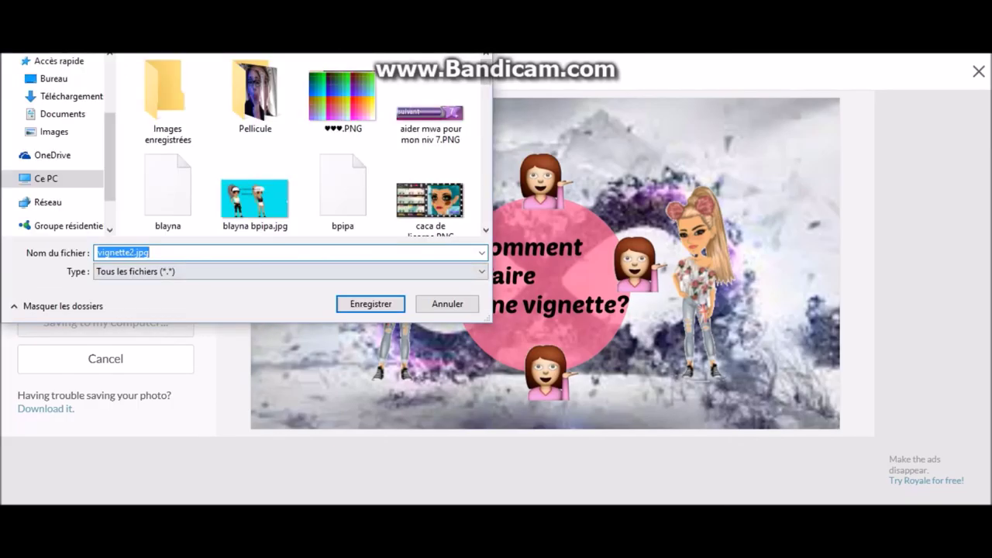
{"action": "key", "text": "Return"}
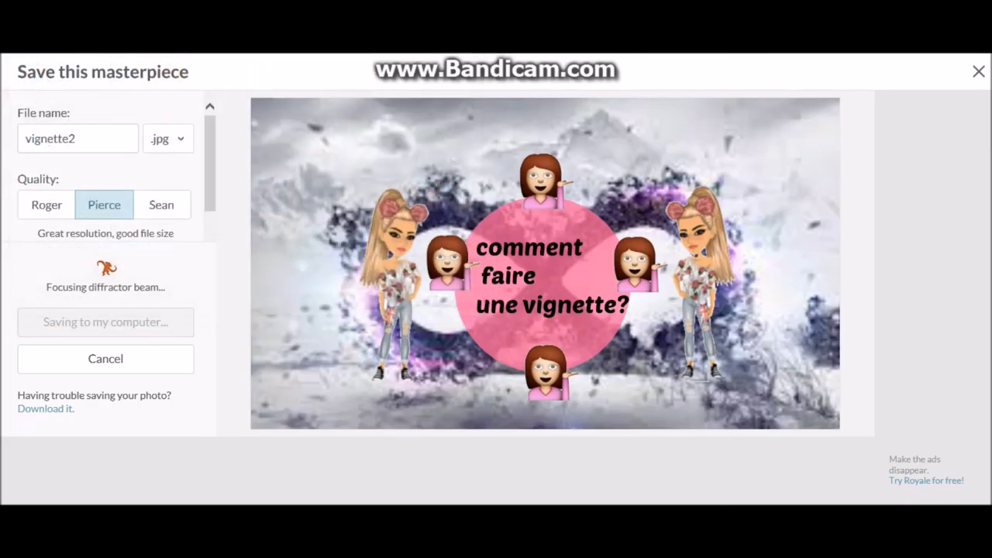